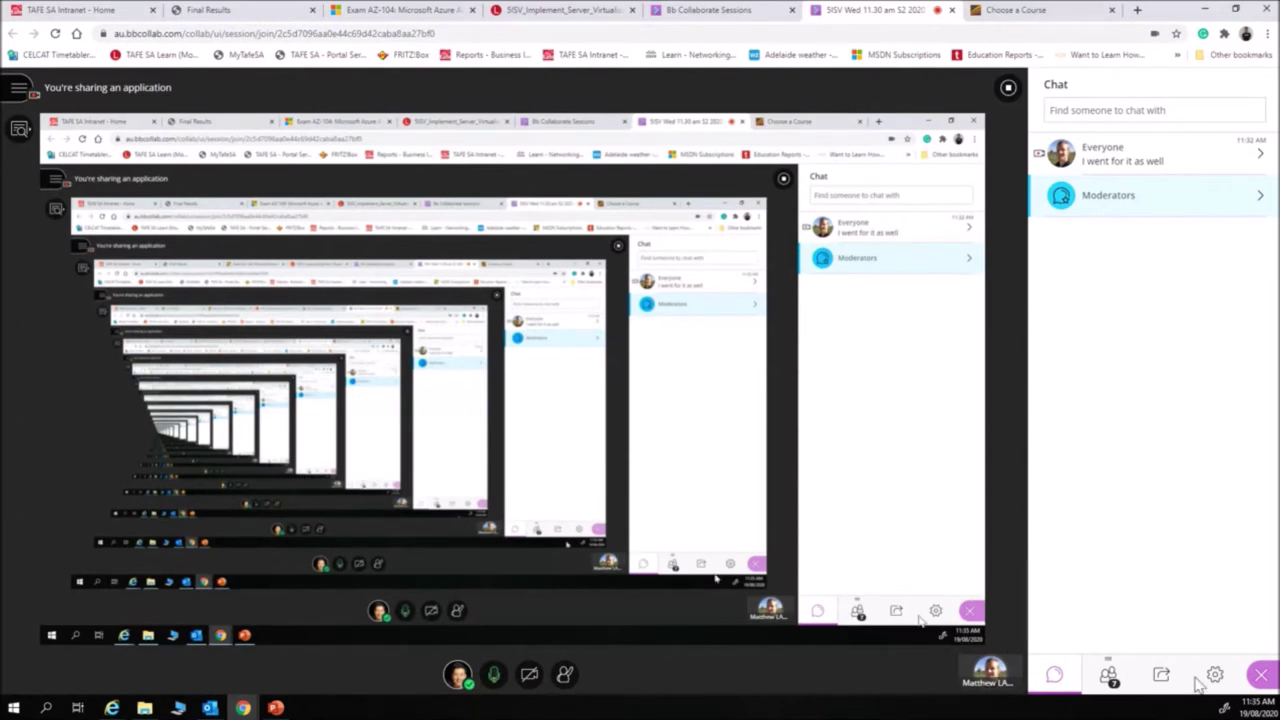
Show the session's attendee list and turn the microphone on.
left_click(1106, 678)
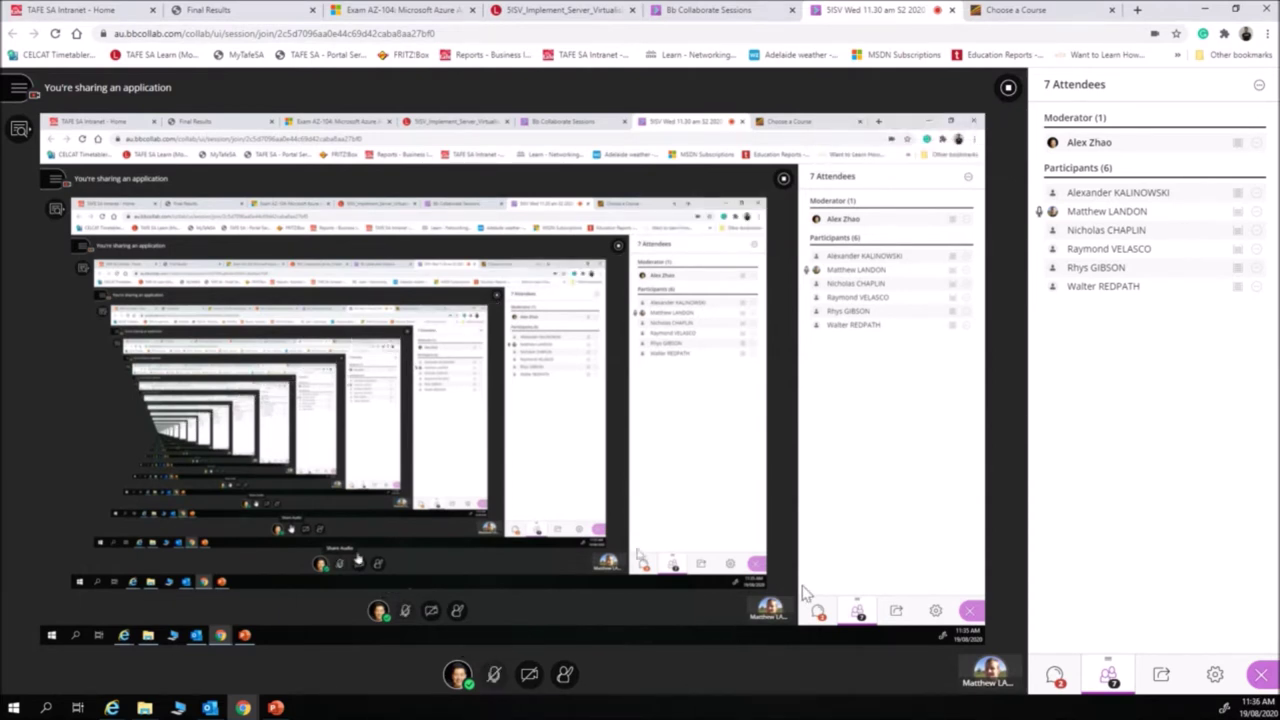
left_click(497, 676)
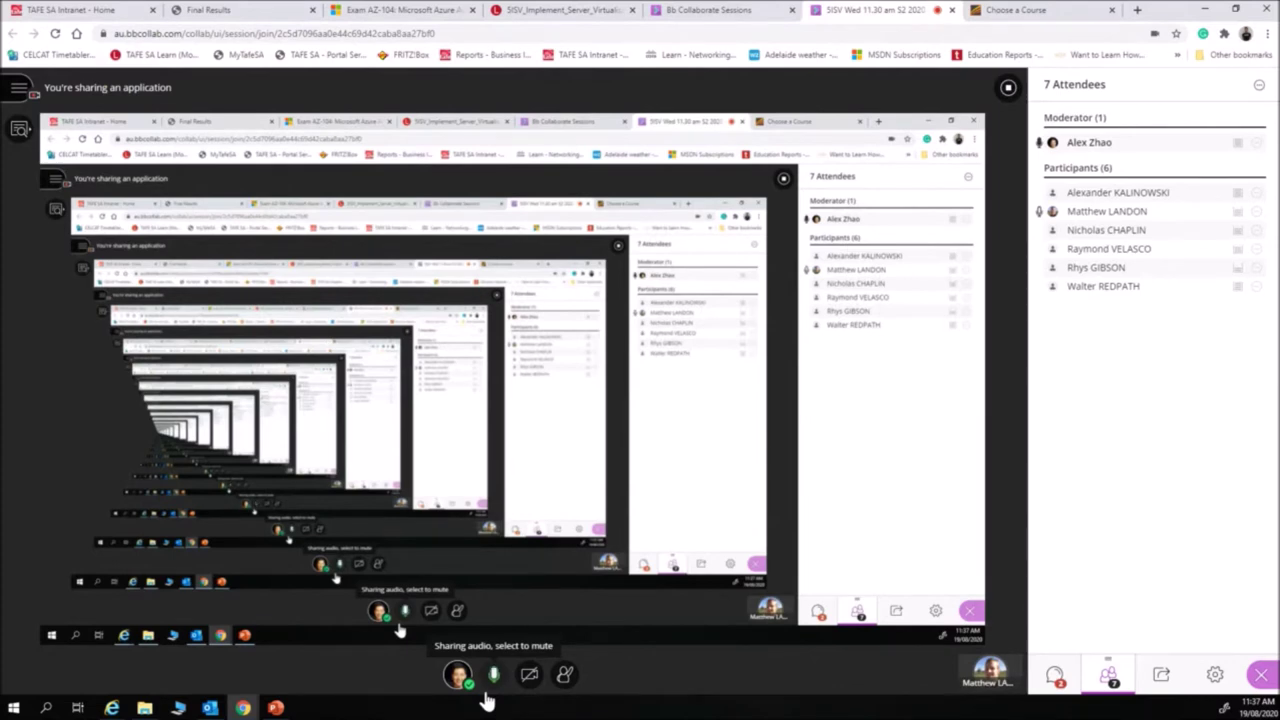
Switch to VMware Workstation and open the Virtual Network Editor with administrator rights so the network configuration can be modified.
left_click(285, 703)
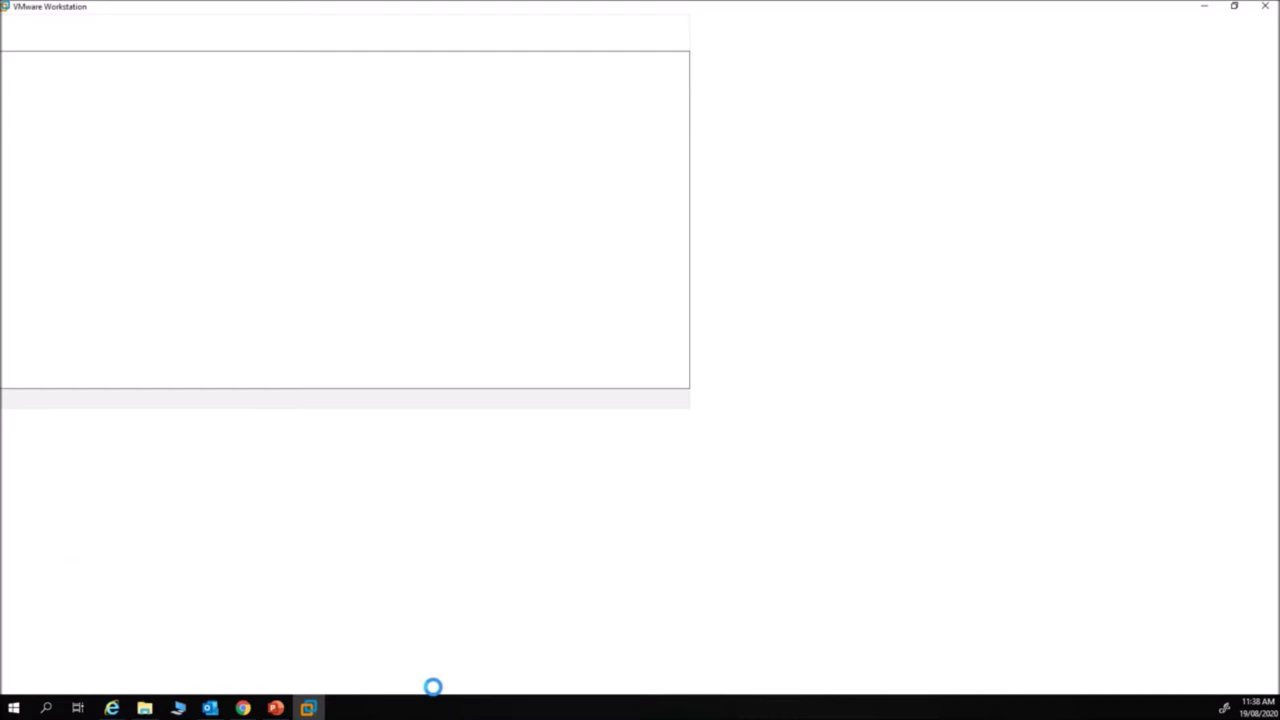
left_click(35, 26)
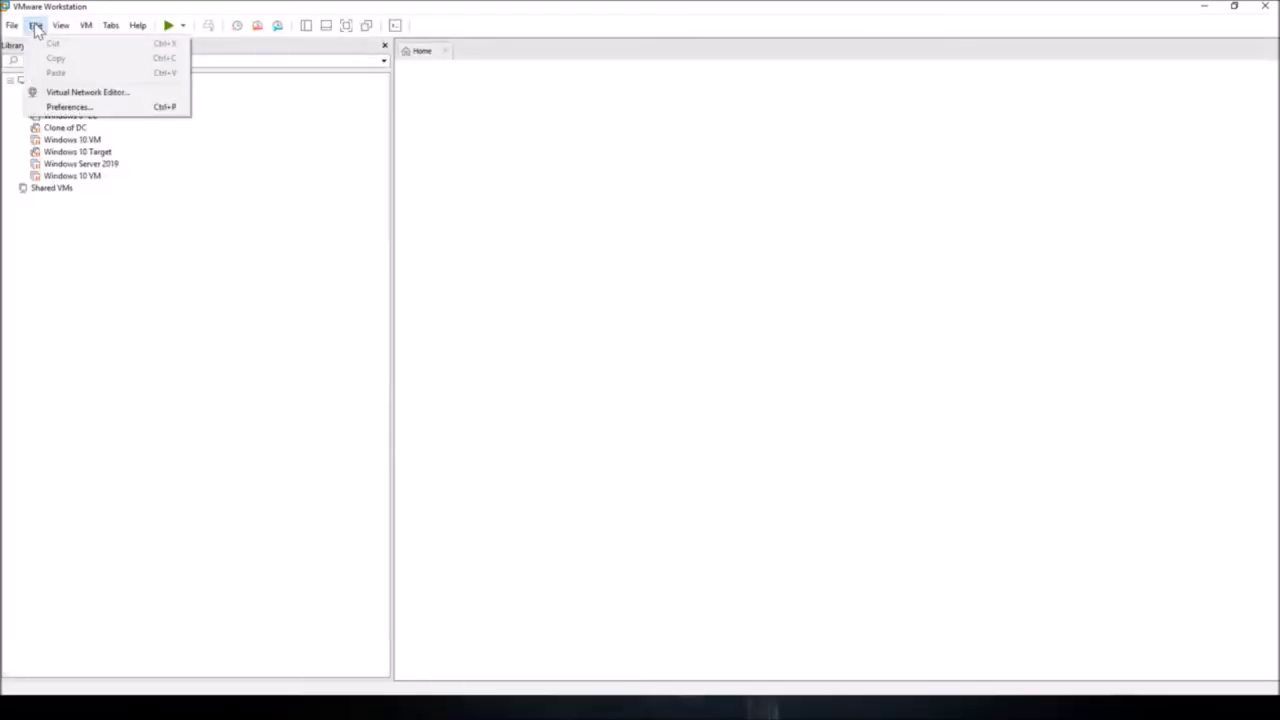
left_click(68, 95)
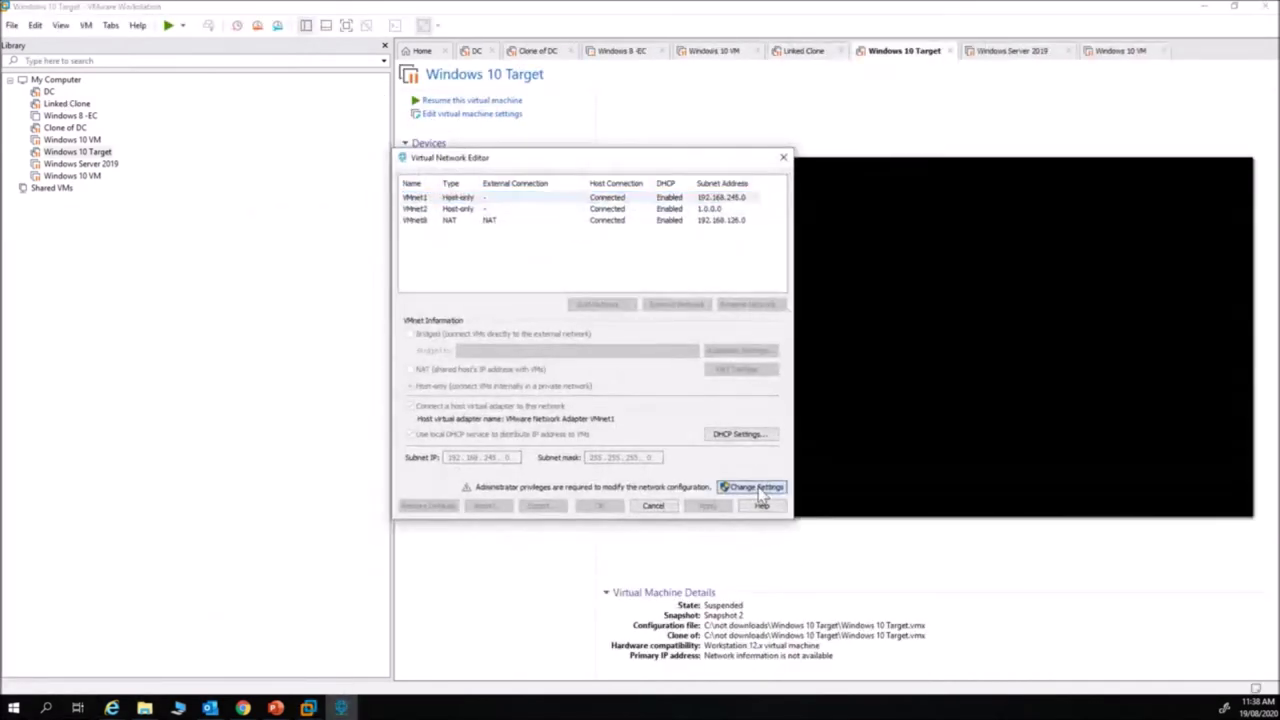
left_click(758, 488)
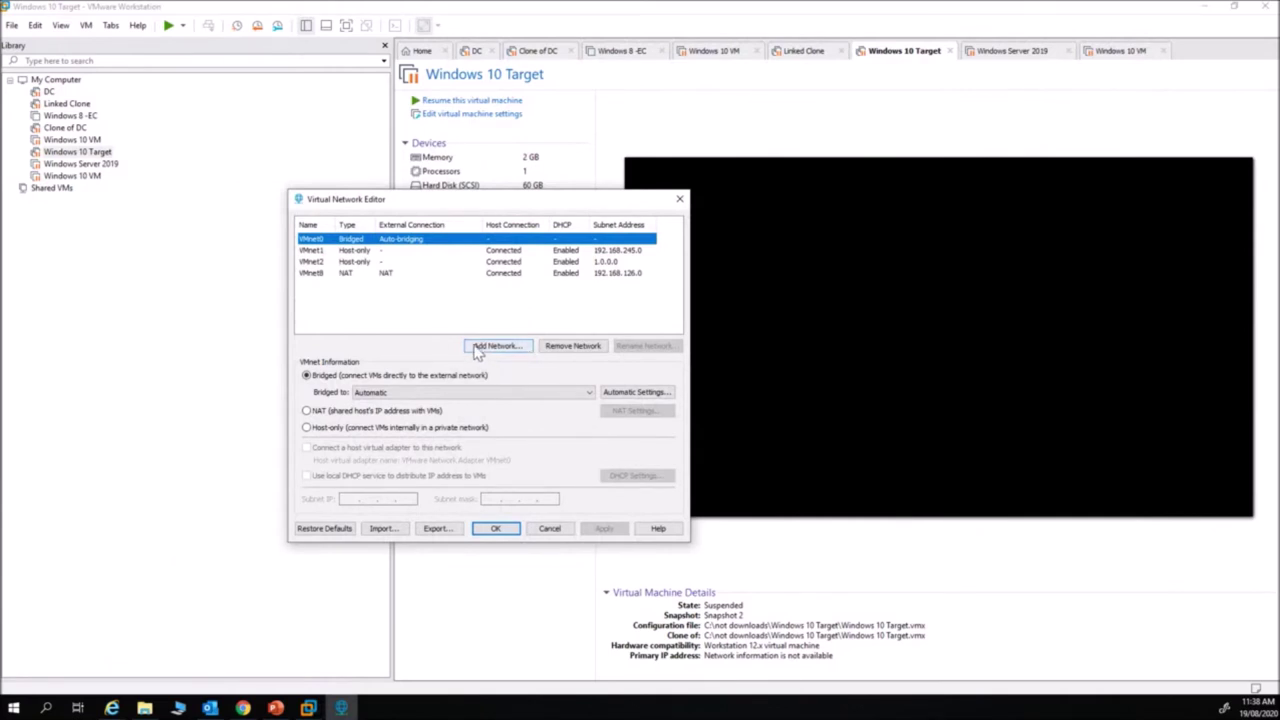
Add the virtual network VMnet19 in the Virtual Network Editor.
left_click(339, 262)
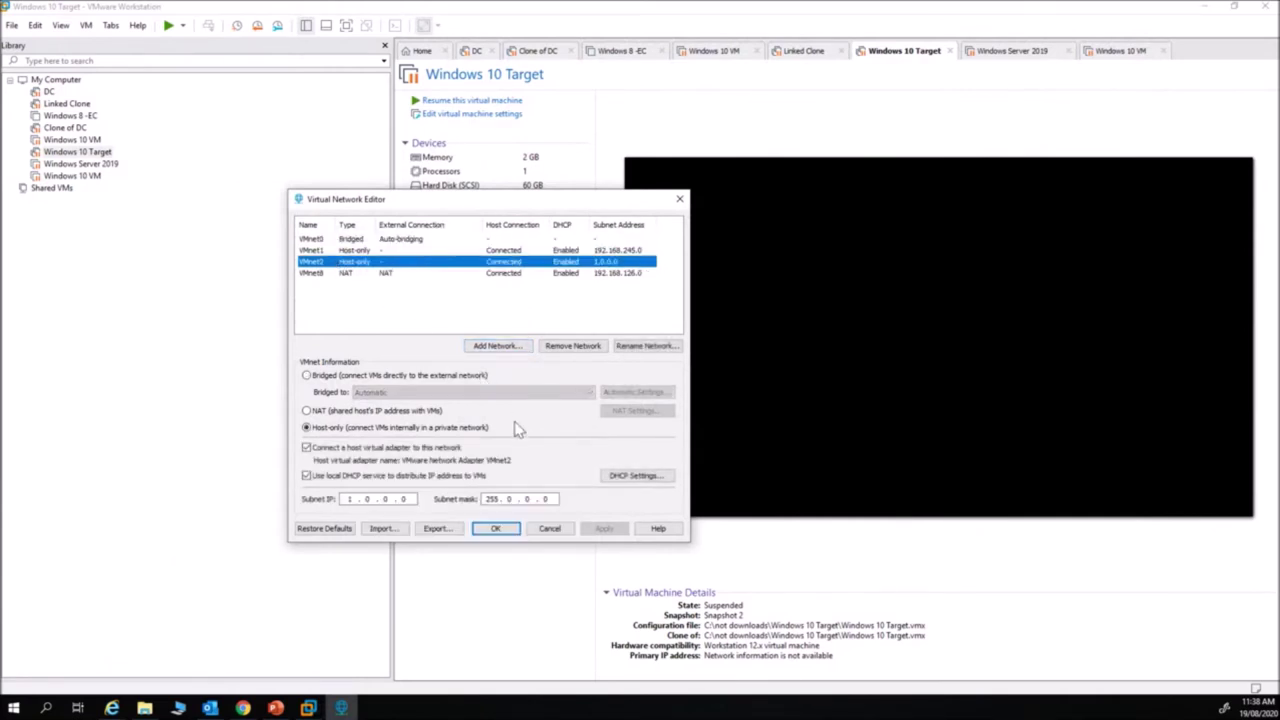
left_click(505, 346)
left_click(555, 366)
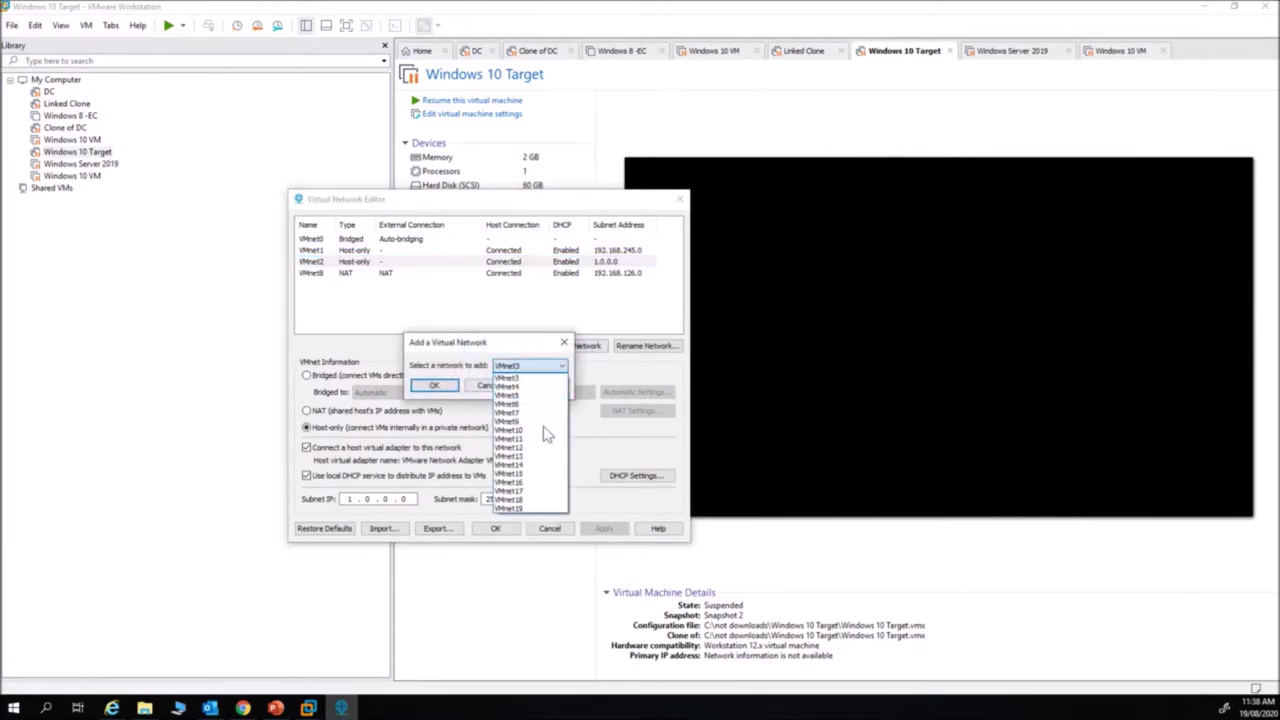
left_click(523, 507)
left_click(432, 386)
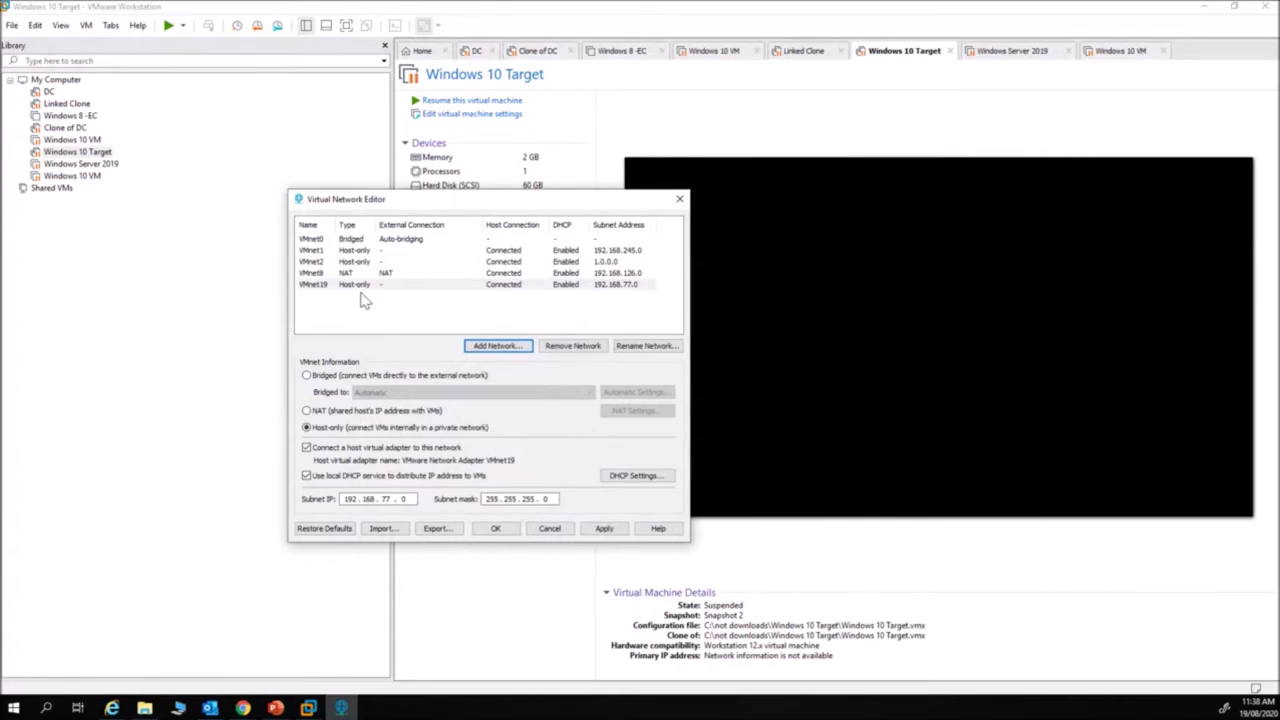
Try to change VMnet19 to a bridged network.
left_click(307, 375)
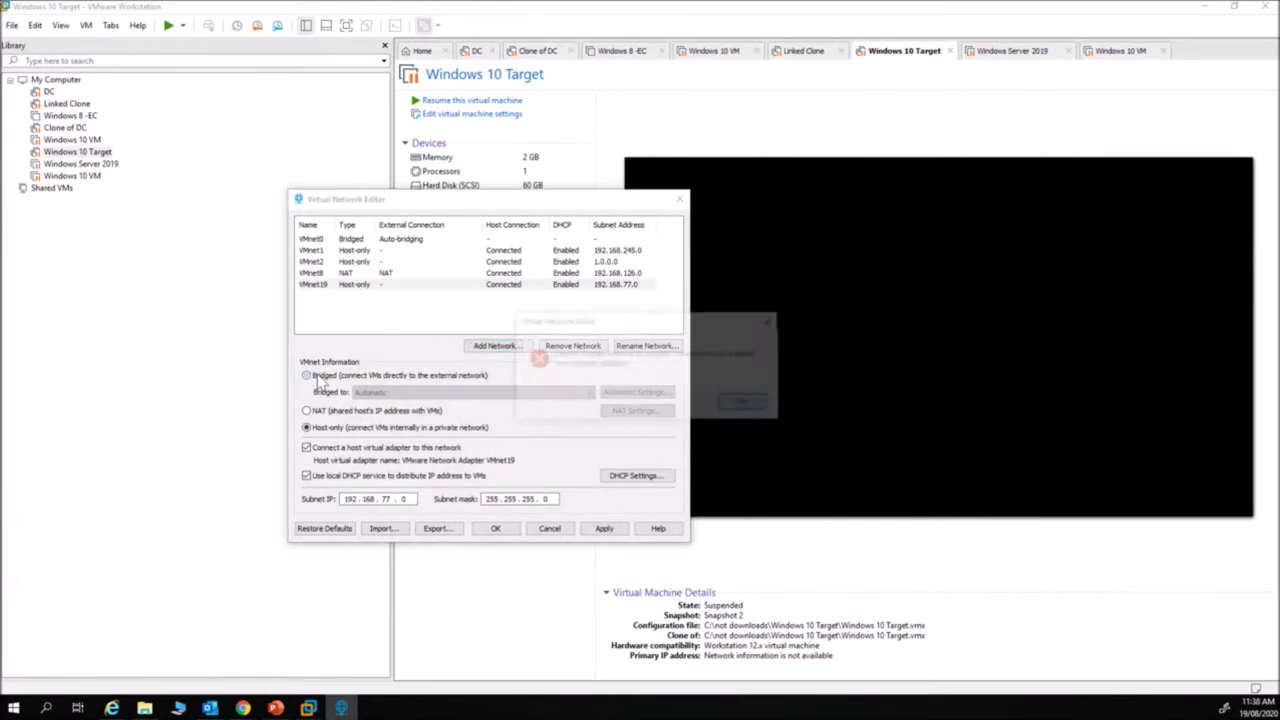
left_click(734, 416)
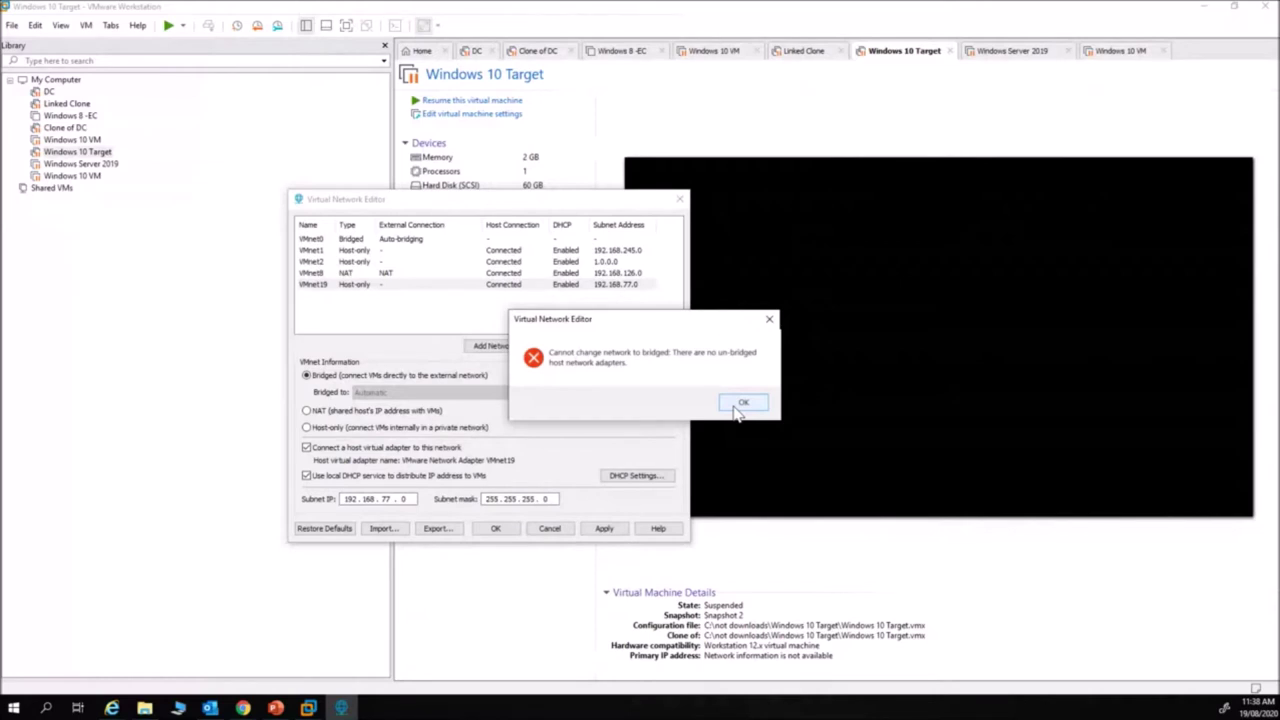
left_click(307, 375)
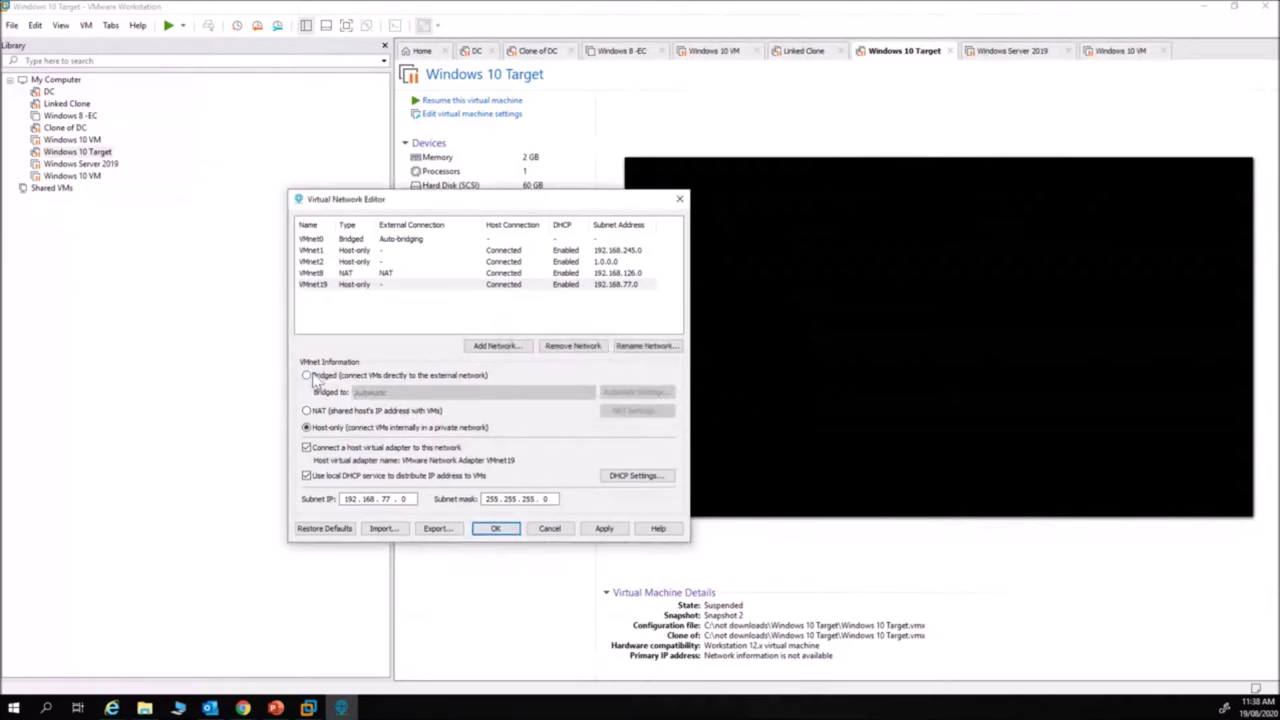
left_click(743, 402)
Bridge VMnet0 to the Intel(R) Ethernet Connection (6) I219-V adapter instead of automatic bridging.
left_click(352, 240)
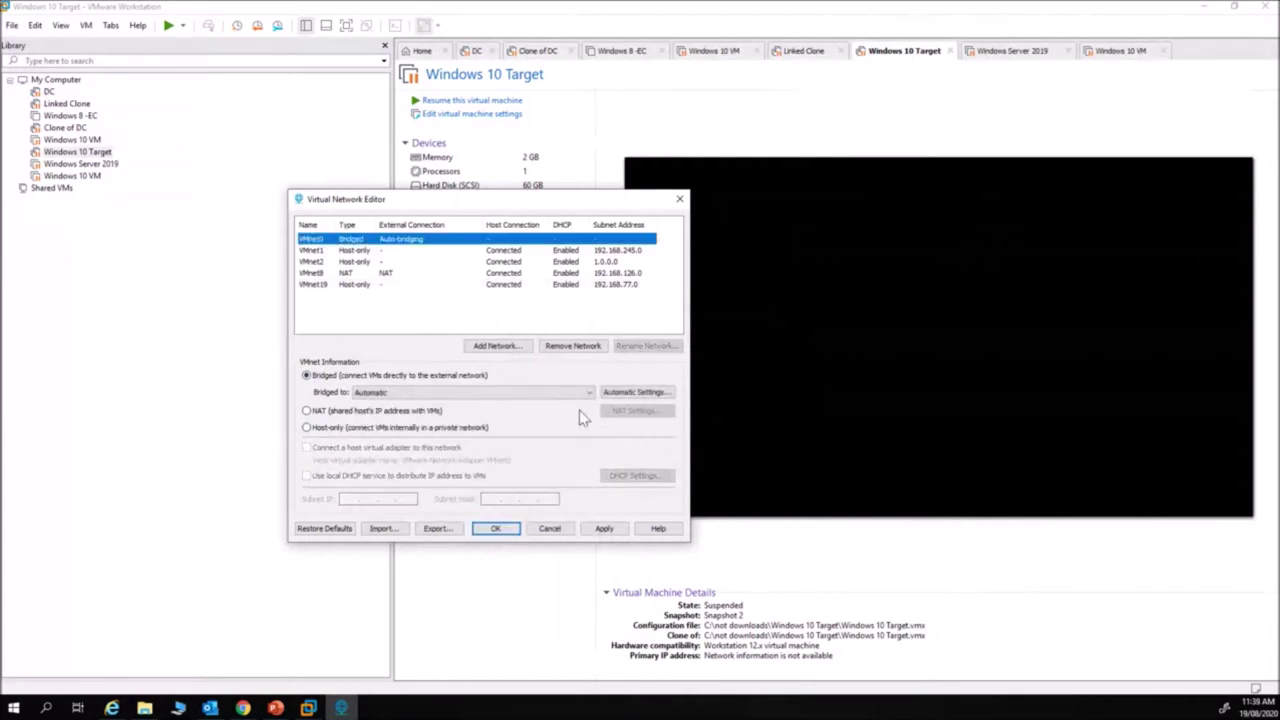
left_click(569, 391)
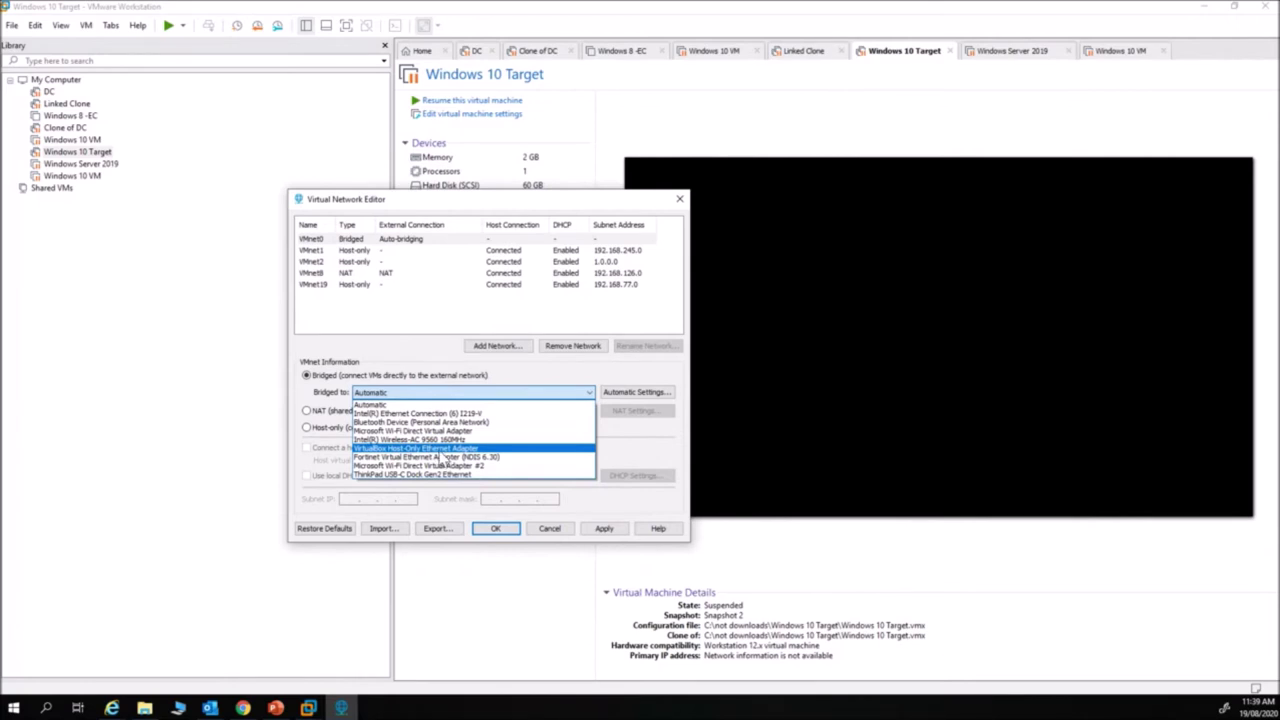
left_click(438, 413)
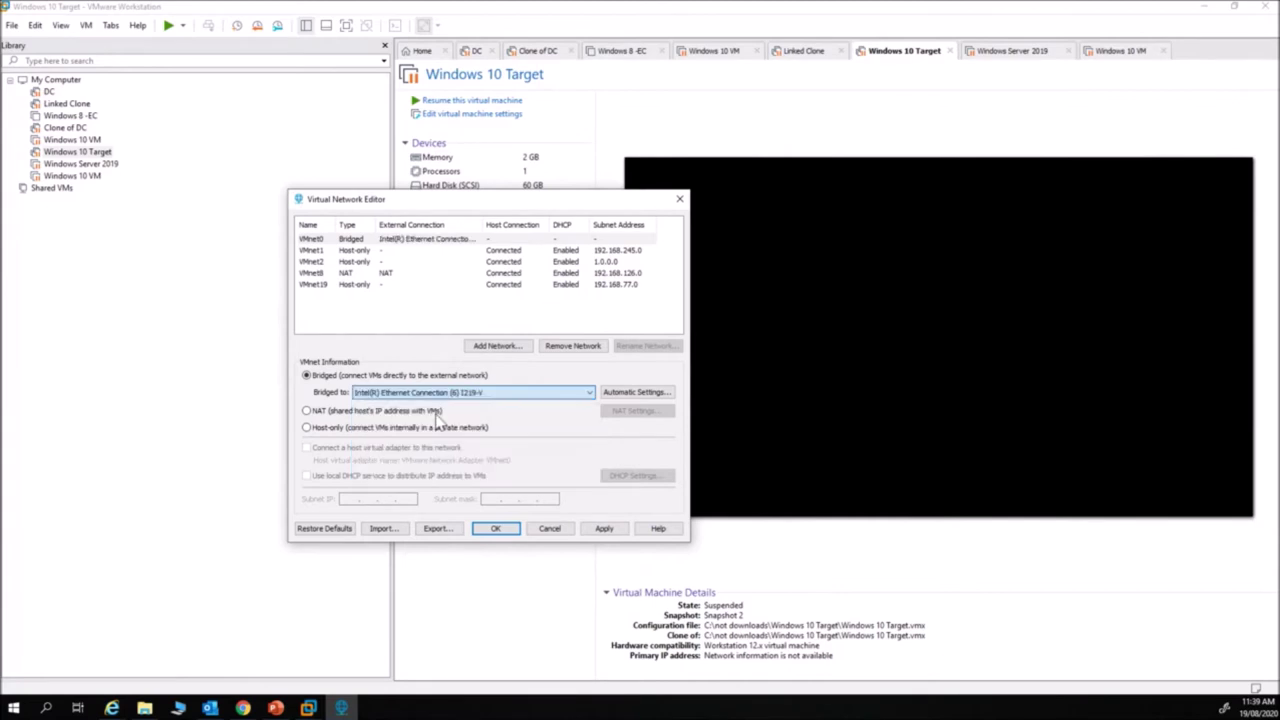
Change VMnet19 to a bridged network connected to the Intel(R) Wireless-AC 9560 160MHz adapter.
left_click(372, 285)
left_click(320, 376)
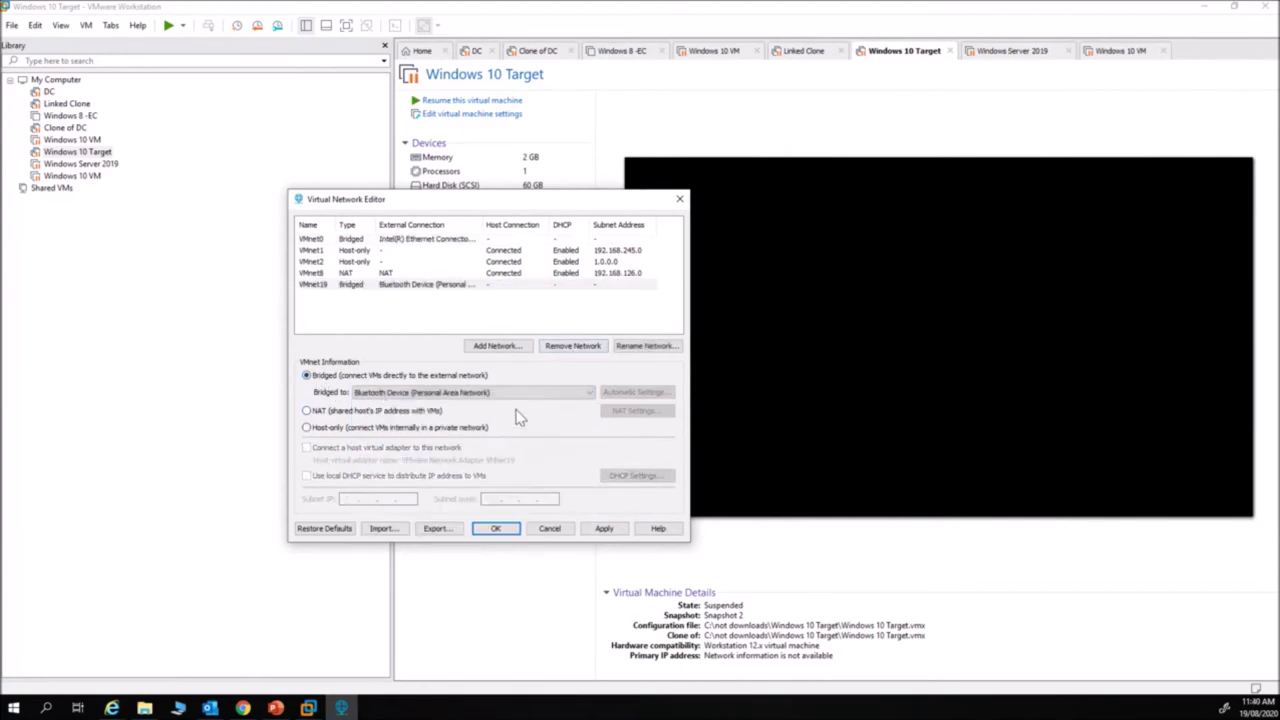
left_click(541, 395)
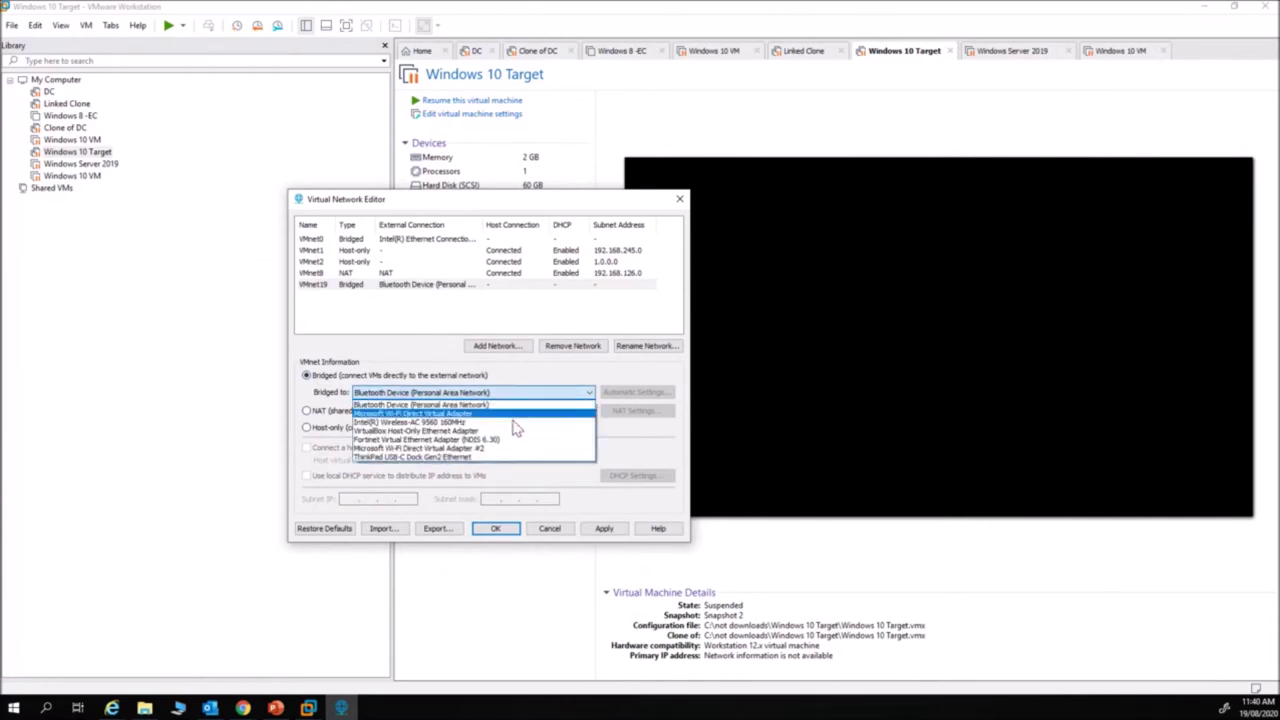
left_click(428, 422)
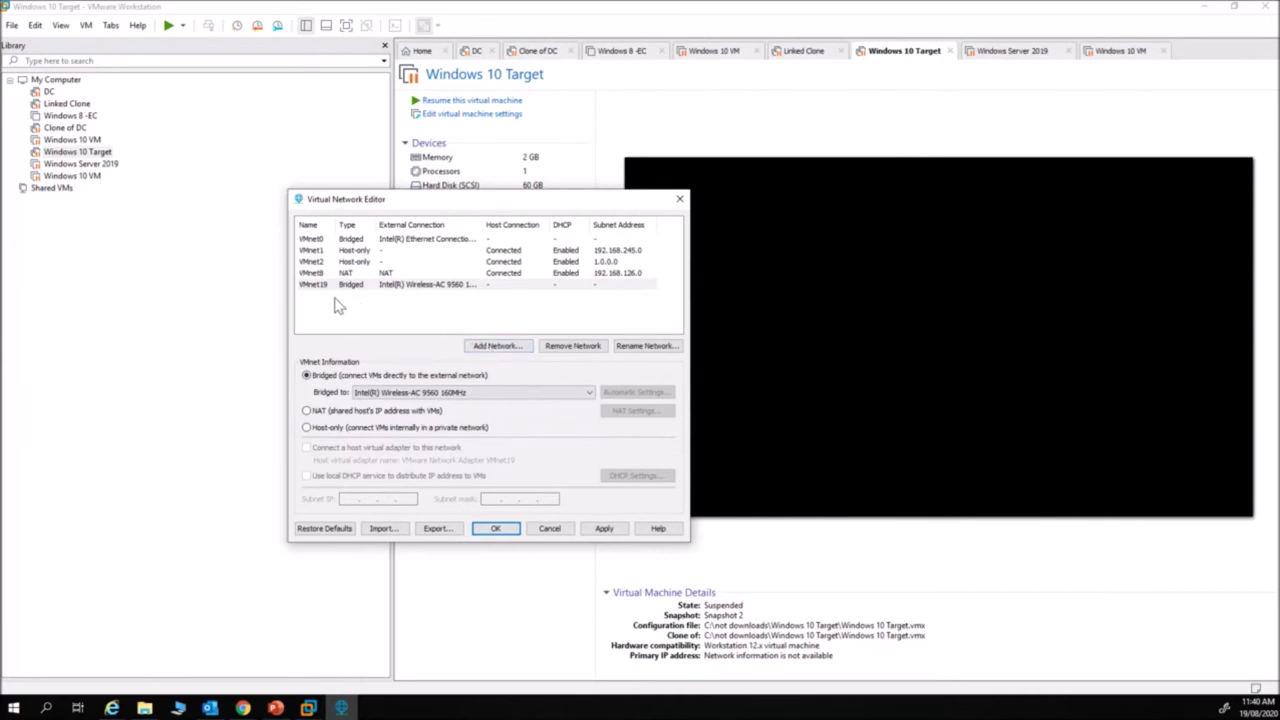
Widen the External Connection column to compare both bridged adapters, and save the virtual network configuration.
left_click(312, 241)
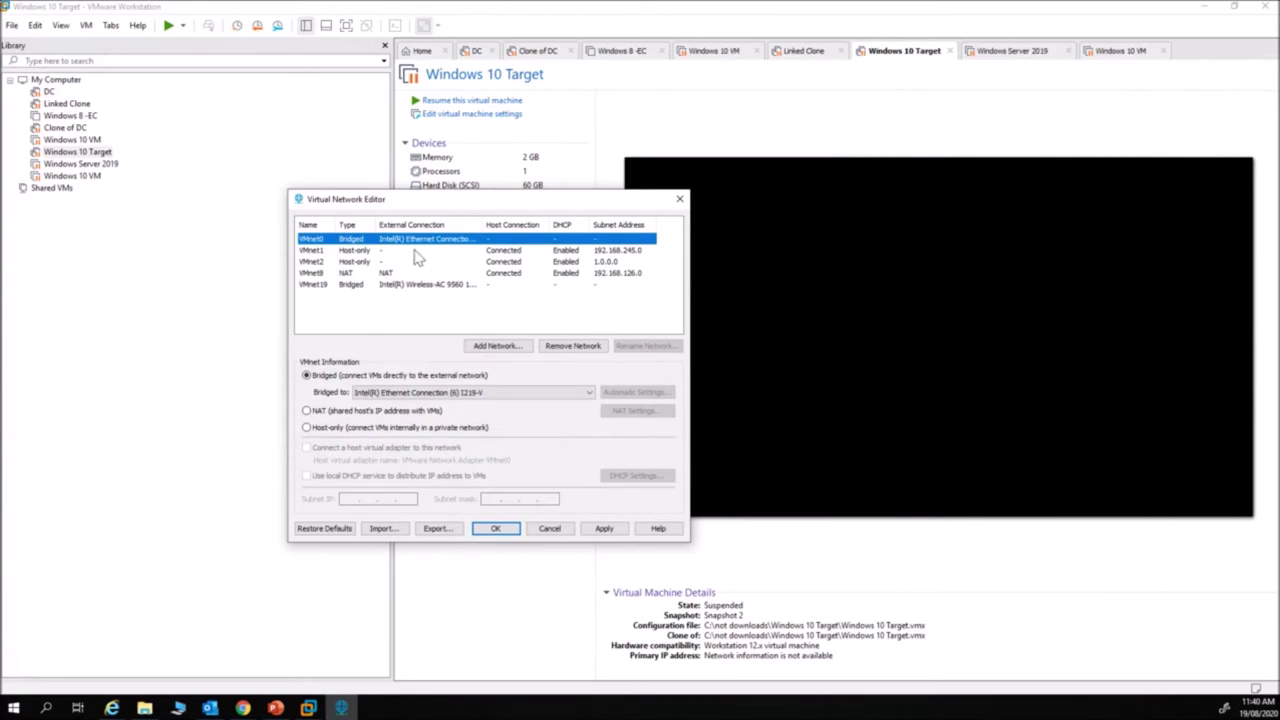
left_click_drag(484, 220, 528, 220)
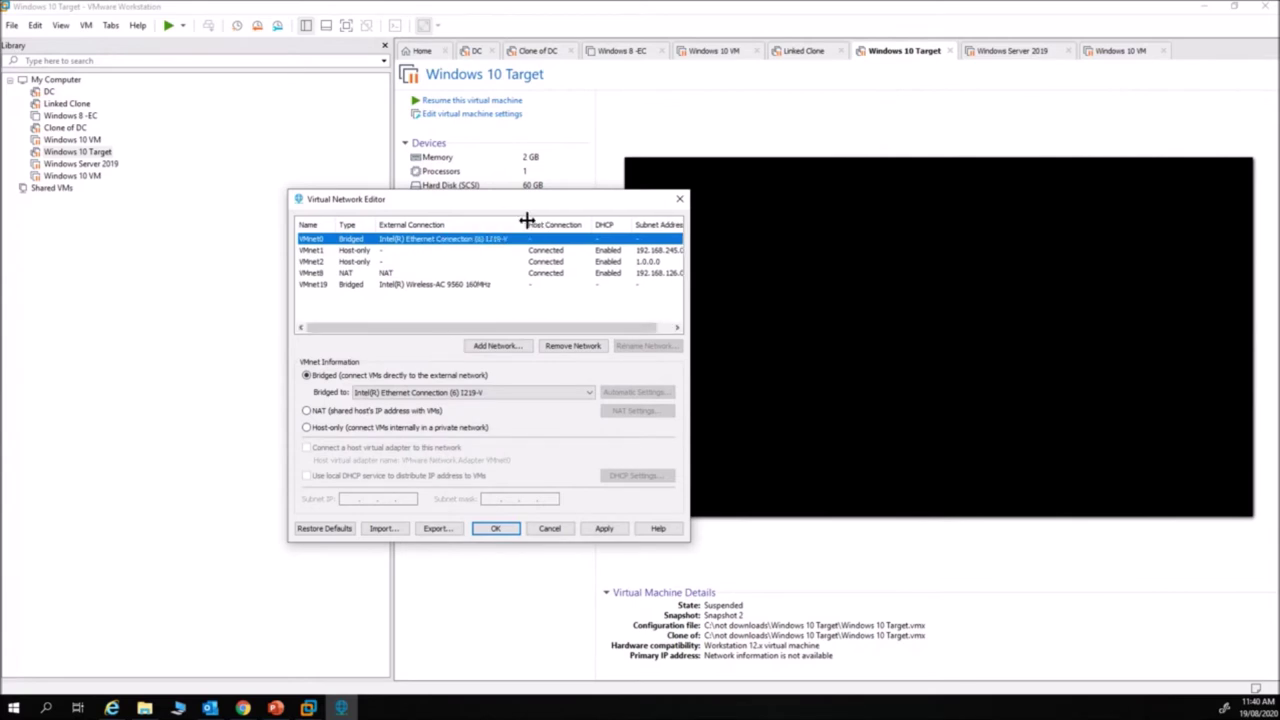
left_click(424, 286)
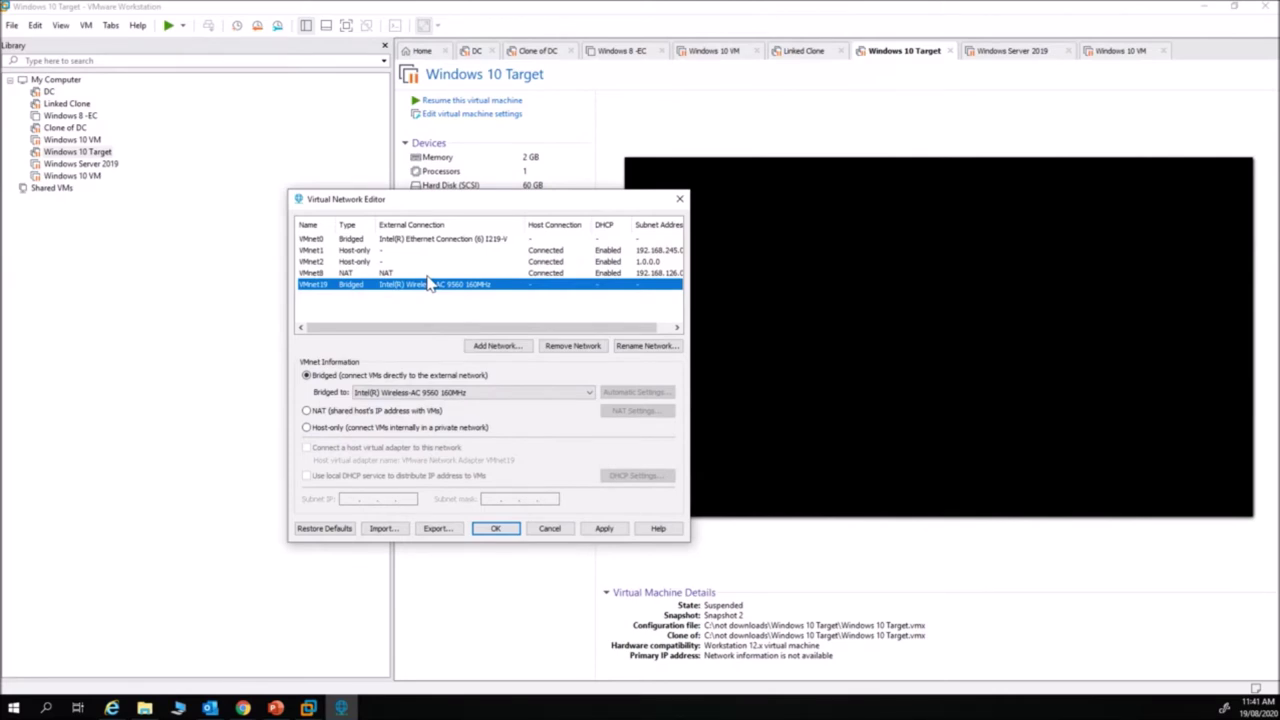
left_click(507, 528)
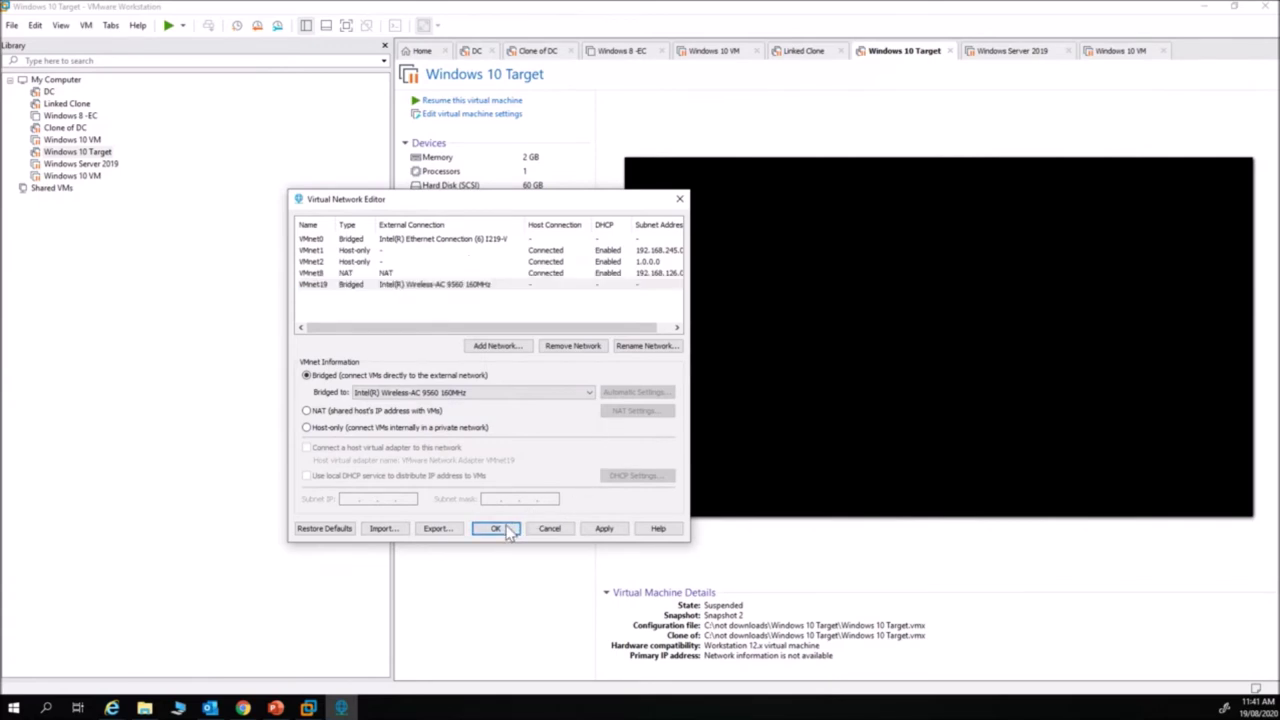
left_click(604, 530)
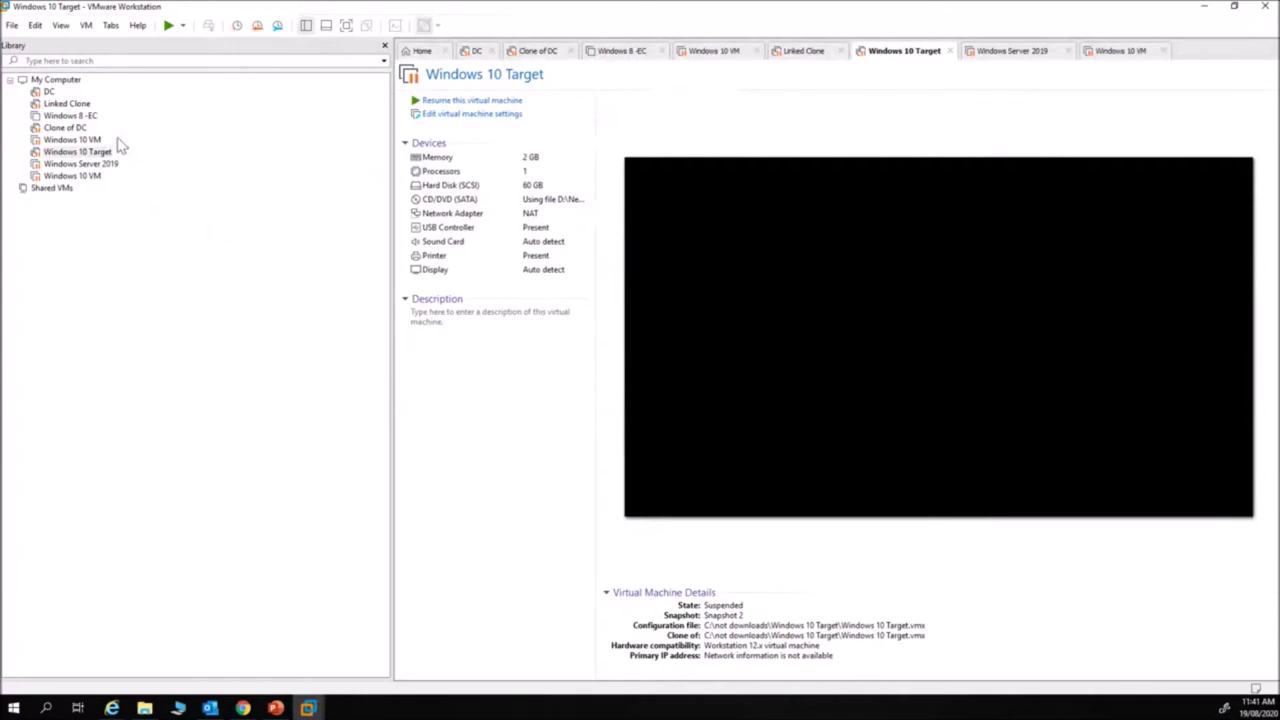
Review the network adapter settings of the DC virtual machine and close them without changes.
left_click(48, 91)
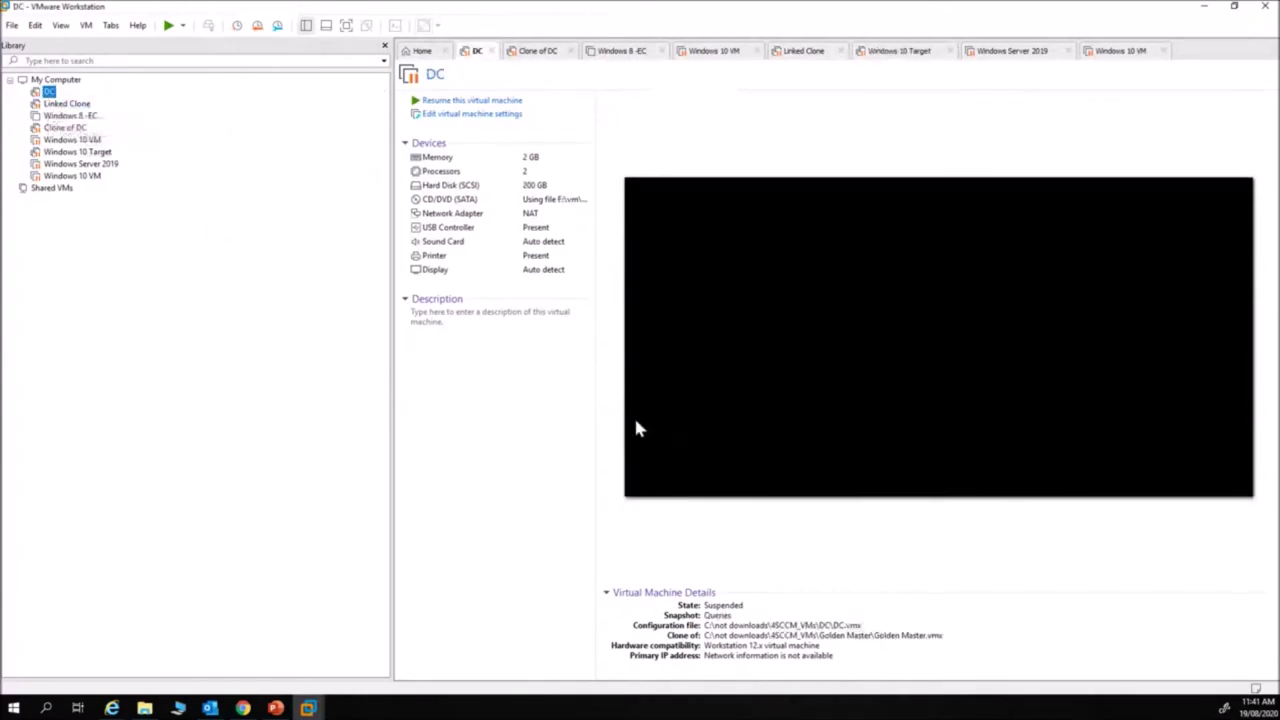
left_click(468, 114)
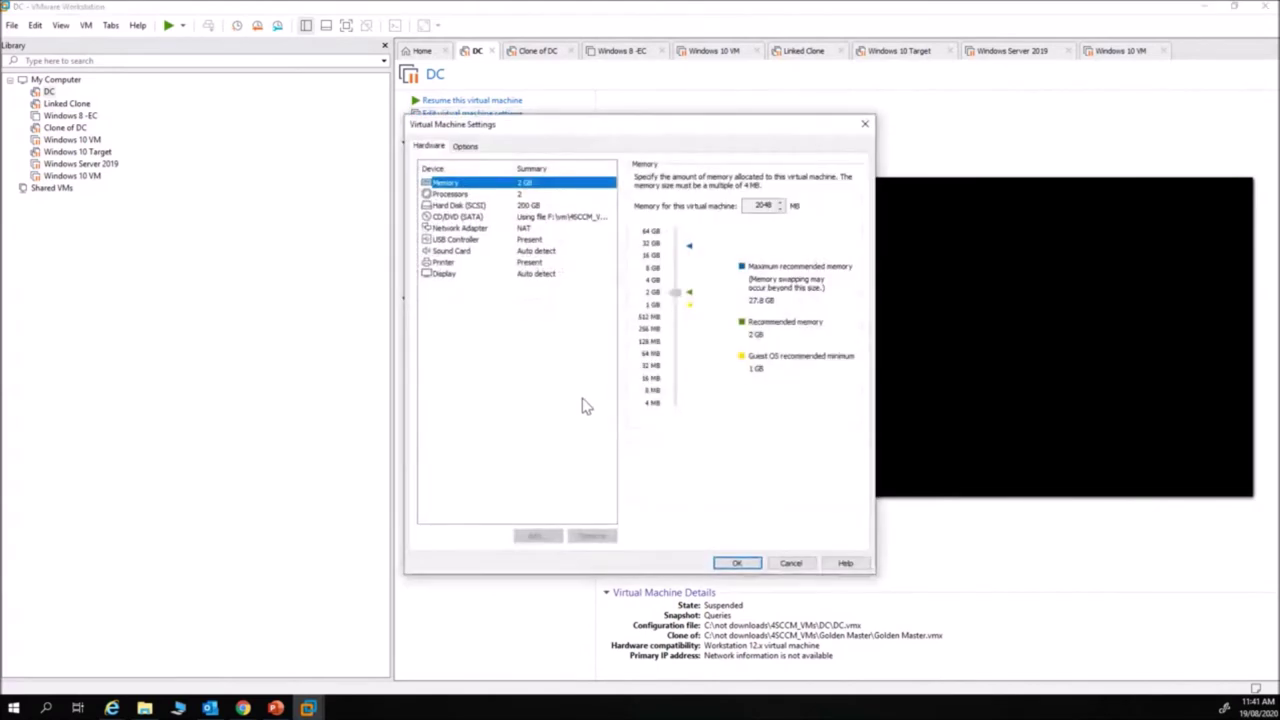
left_click(467, 229)
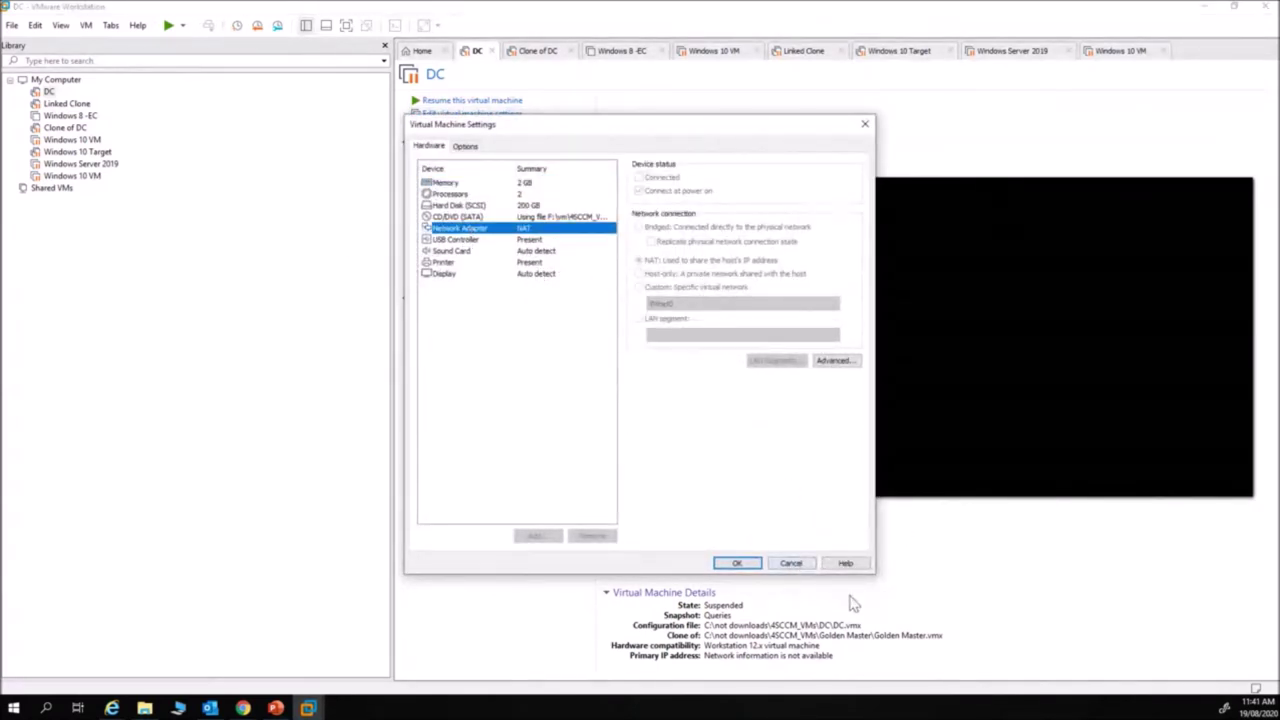
left_click(790, 563)
In the Windows 8 -EC virtual machine's settings, connect the network adapter to the custom virtual network VMnet19.
left_click(68, 116)
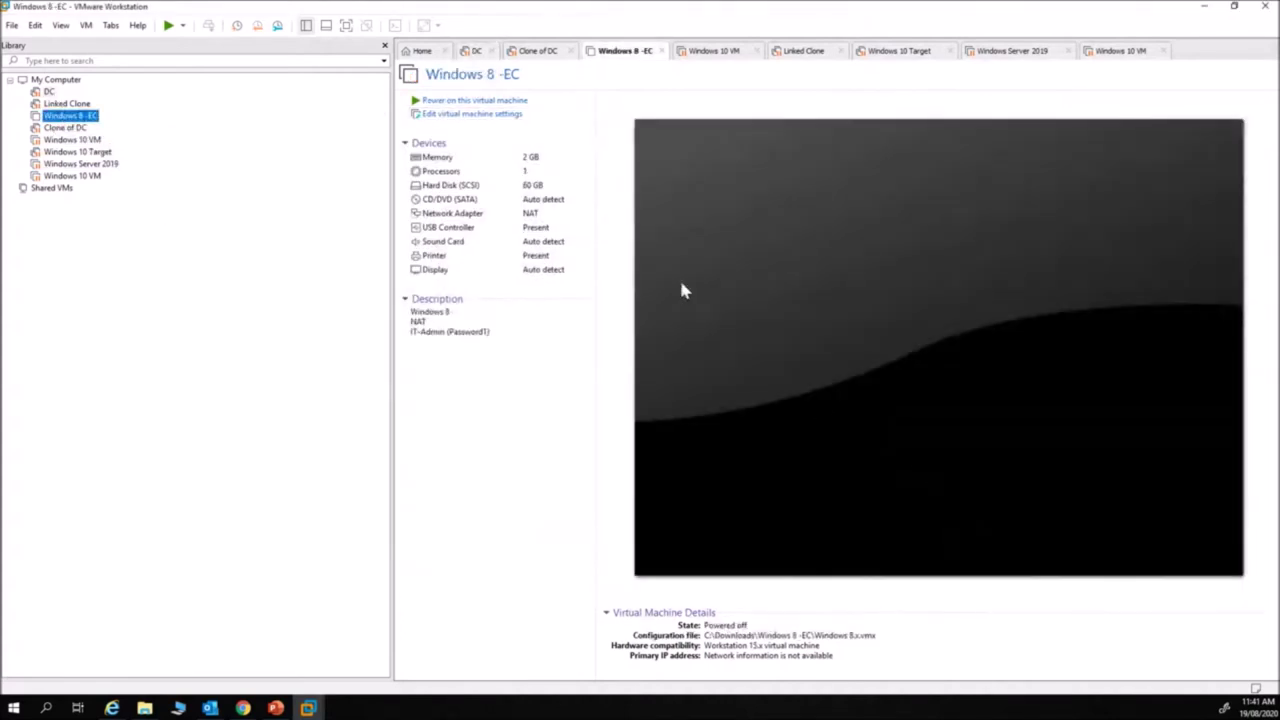
left_click(465, 115)
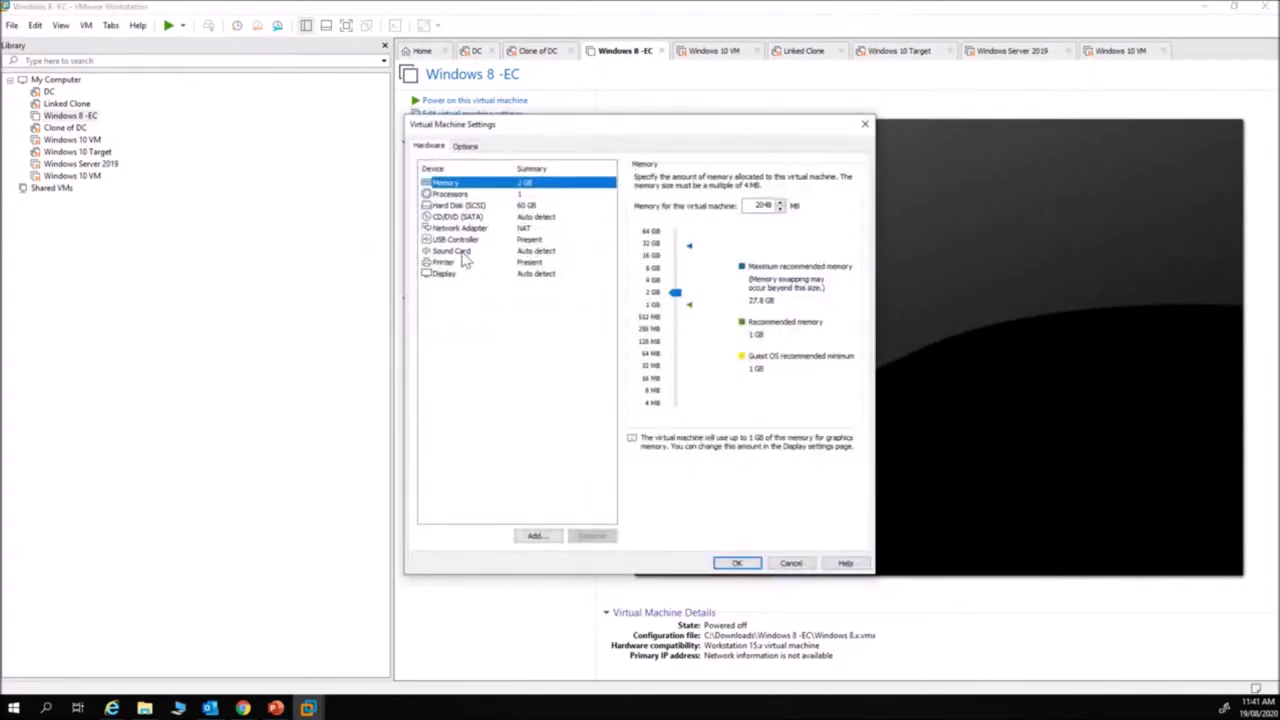
left_click(477, 232)
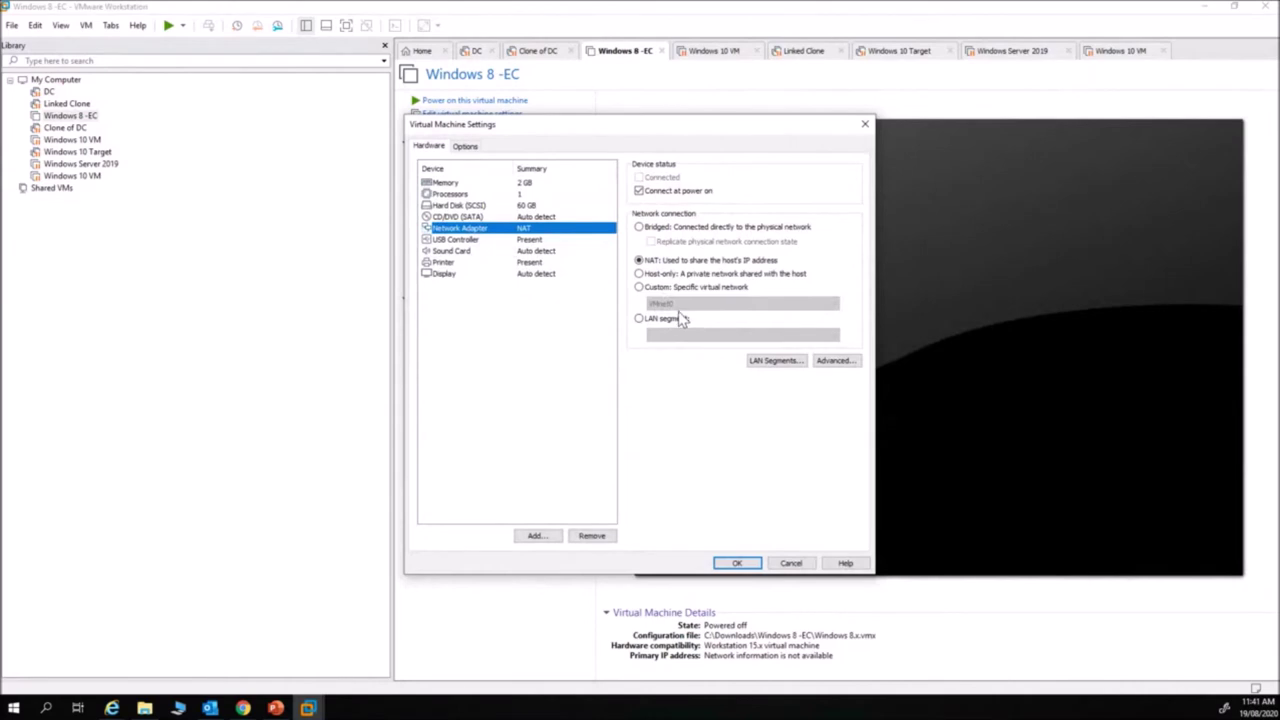
left_click(641, 228)
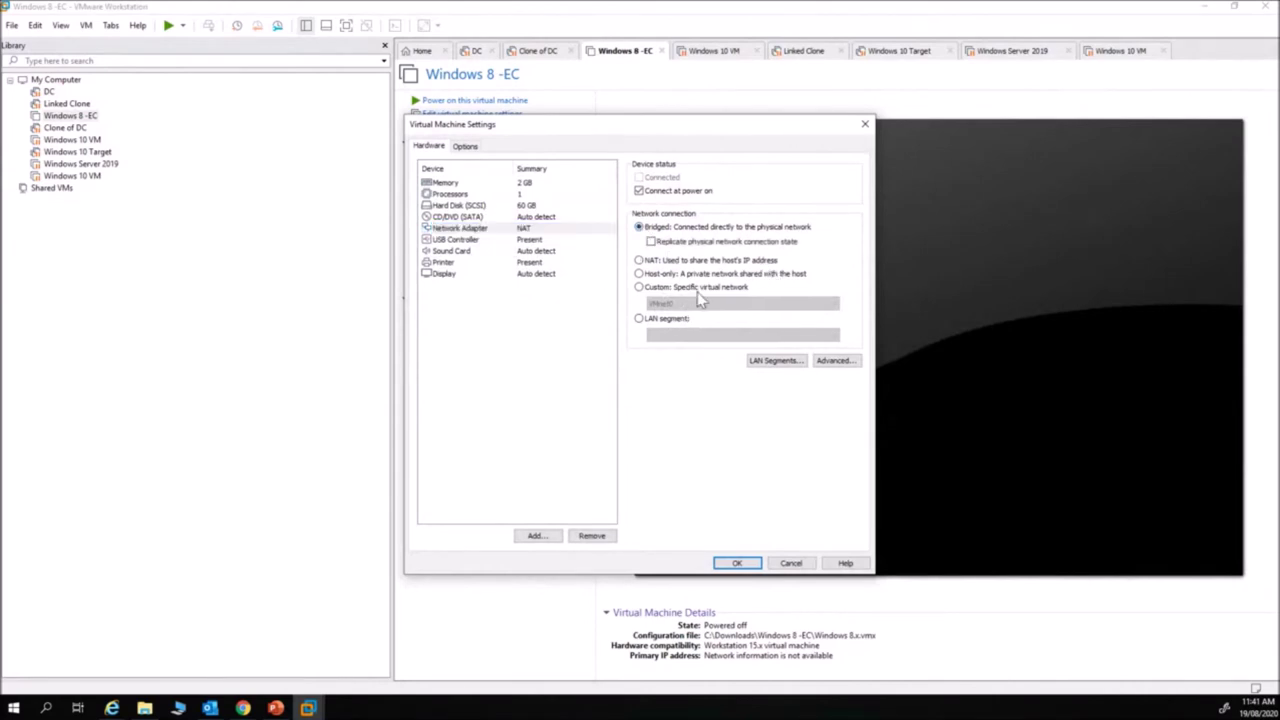
left_click(639, 287)
left_click(832, 304)
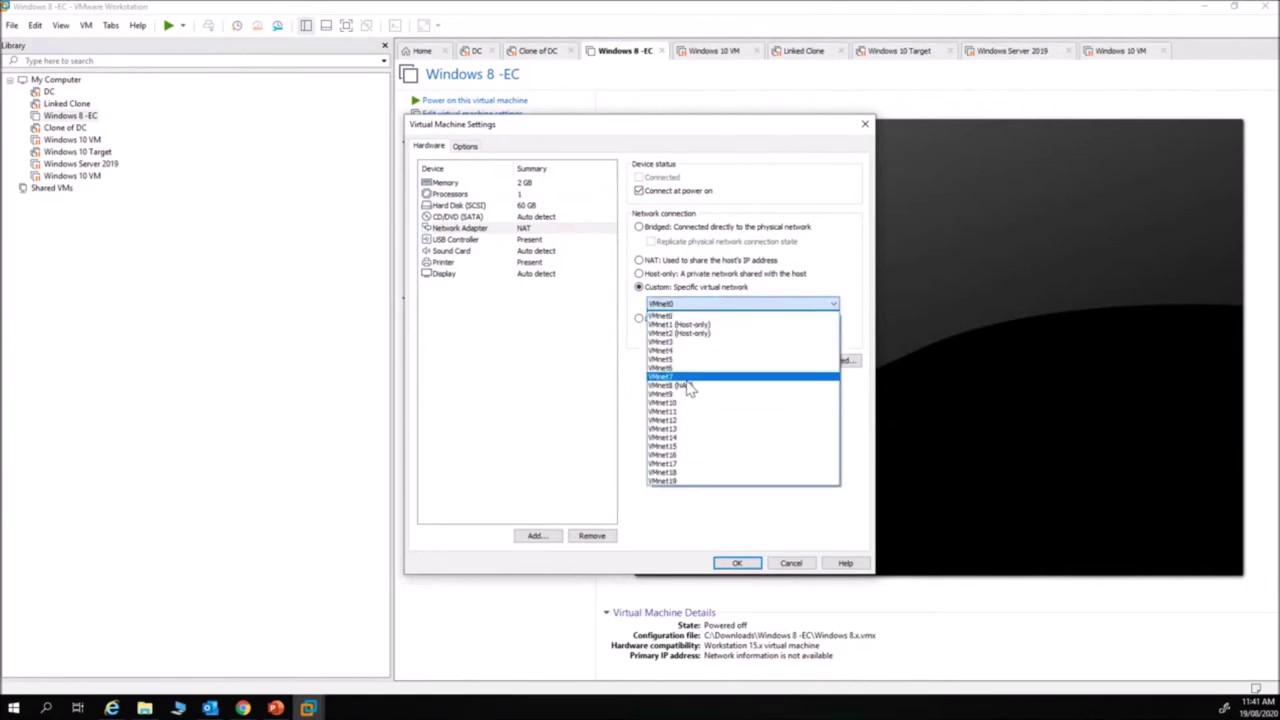
left_click(687, 482)
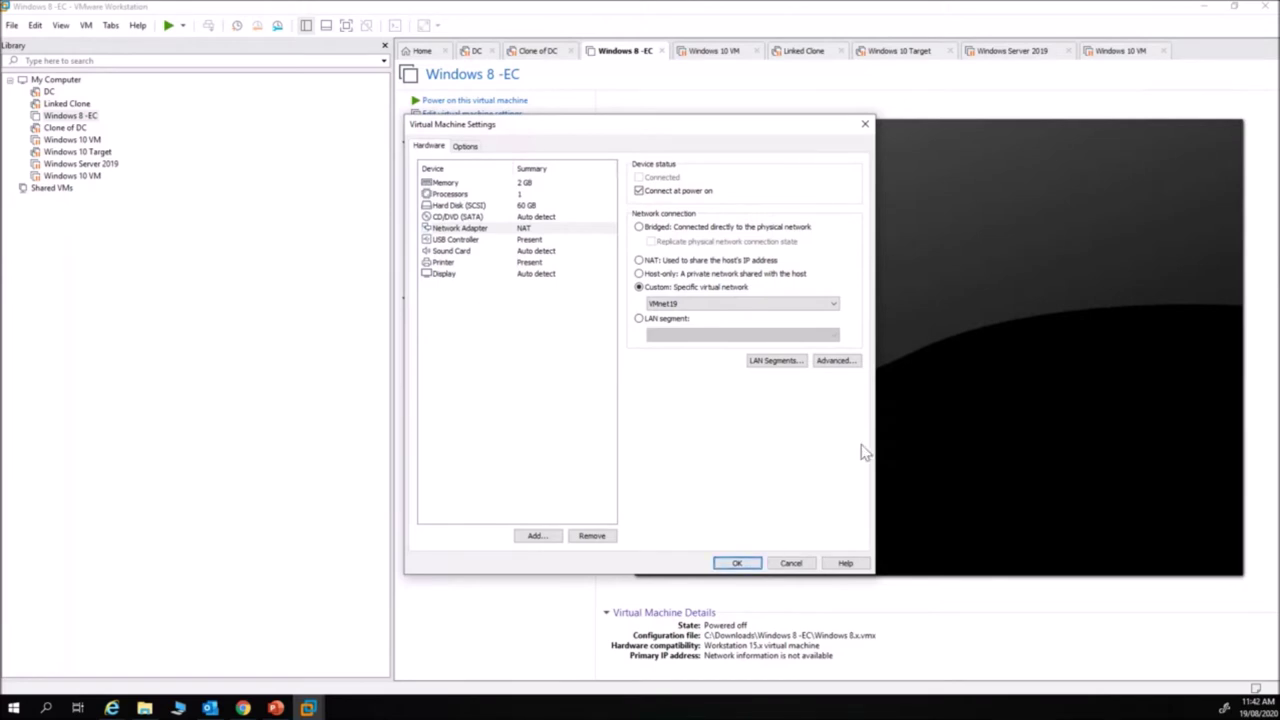
Change the Windows 8 -EC network adapter's custom virtual network to VMnet0.
left_click(812, 303)
left_click(671, 316)
Switch to the Collaborate session in Chrome and open the Everyone chat to read the participants' messages.
left_click(240, 707)
left_click(204, 669)
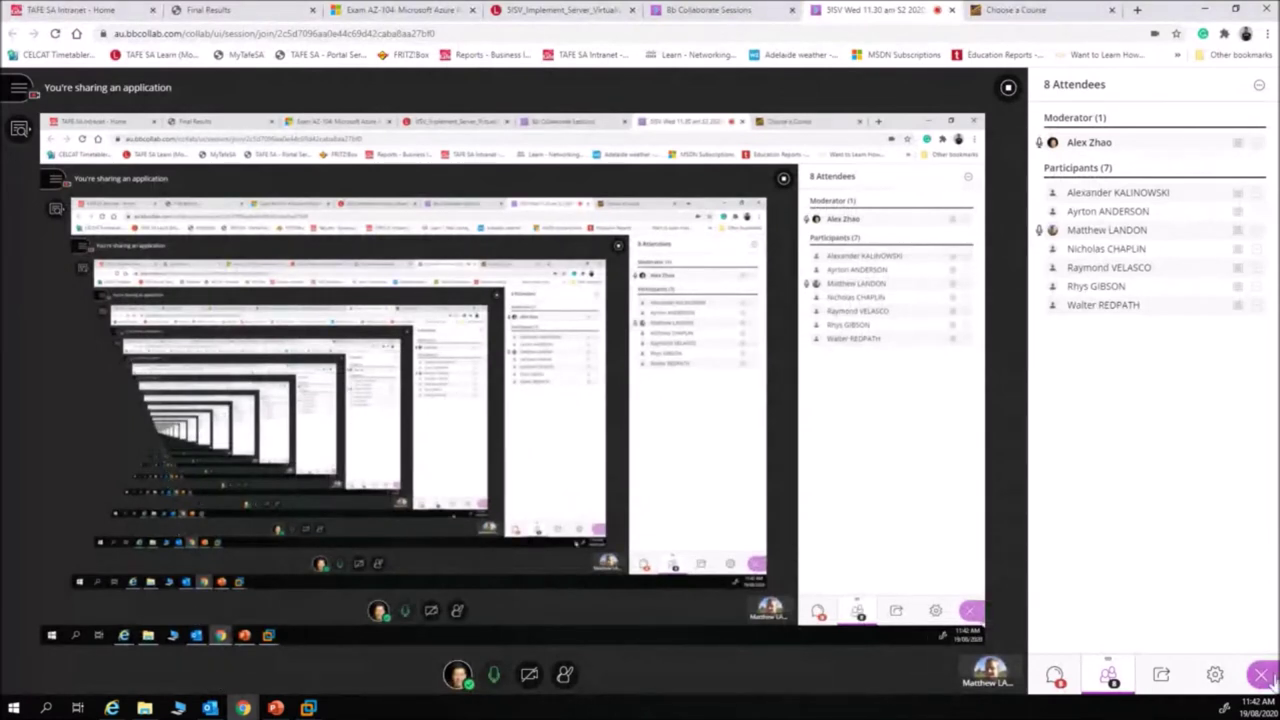
left_click(1058, 678)
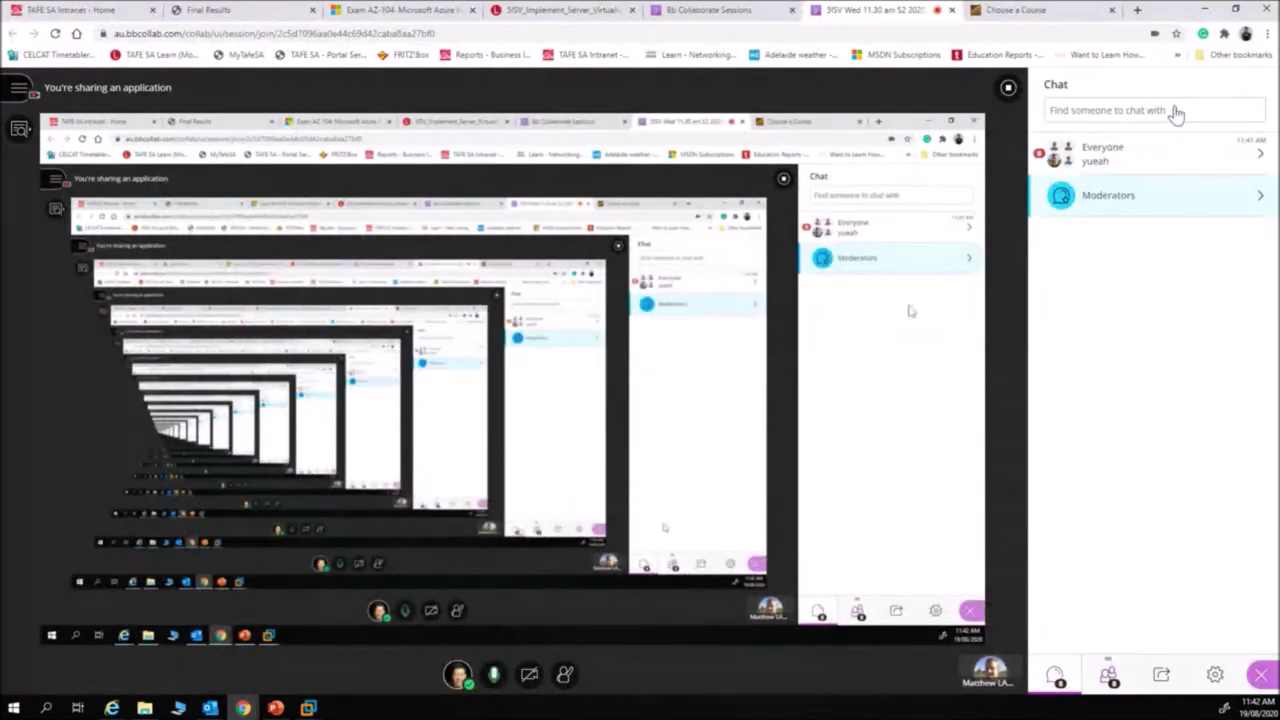
left_click(1120, 150)
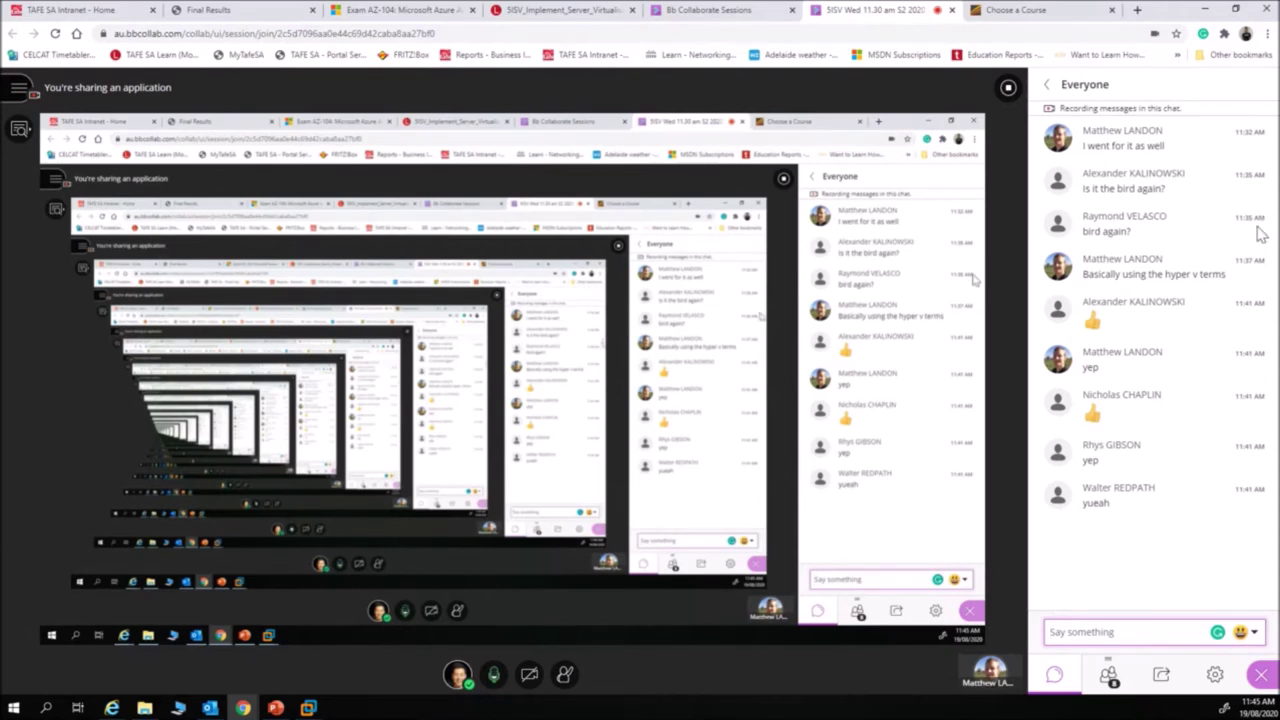
Switch to VMware Workstation and discard the pending network adapter changes in the Windows 8 -EC virtual machine's settings.
left_click(275, 708)
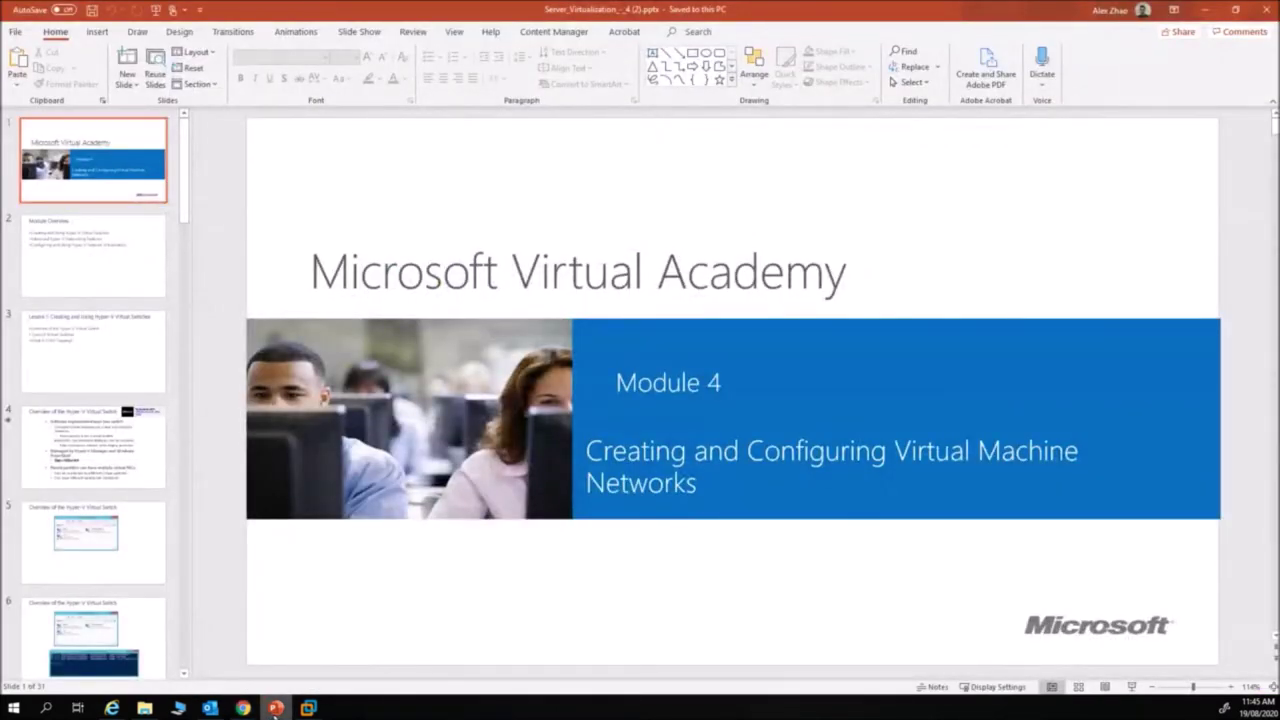
mouse_move(310, 706)
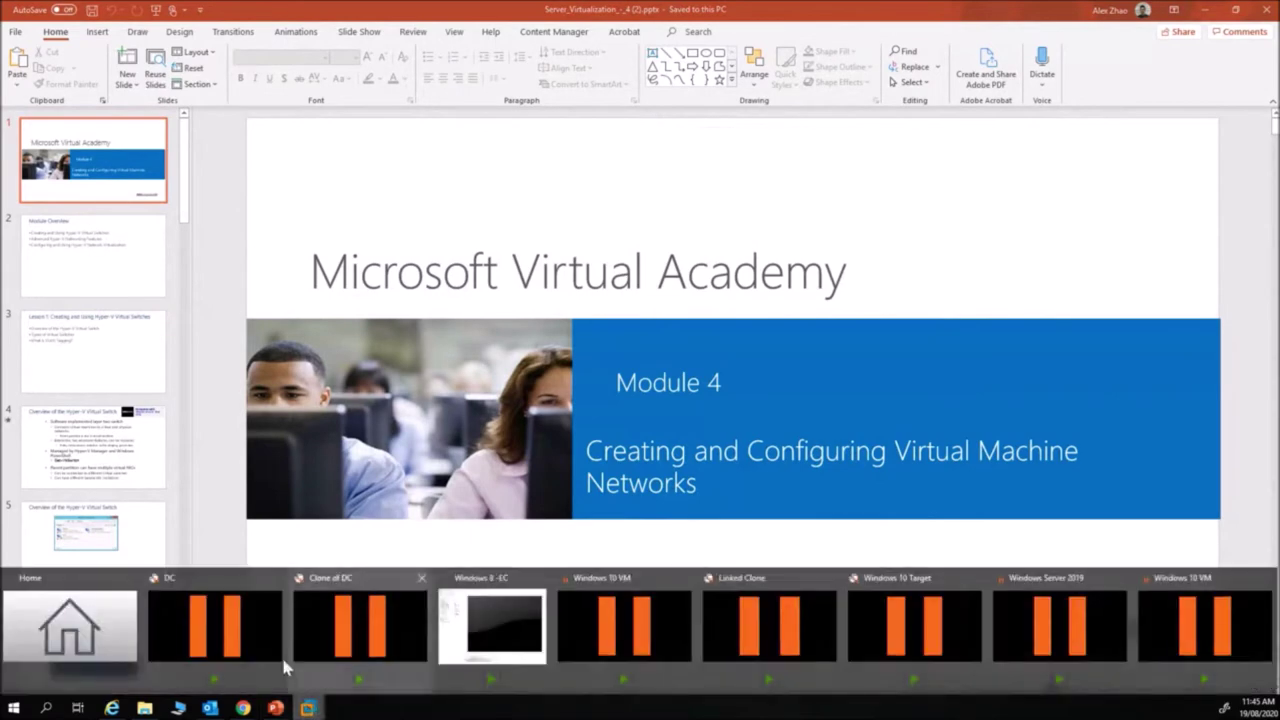
left_click(102, 640)
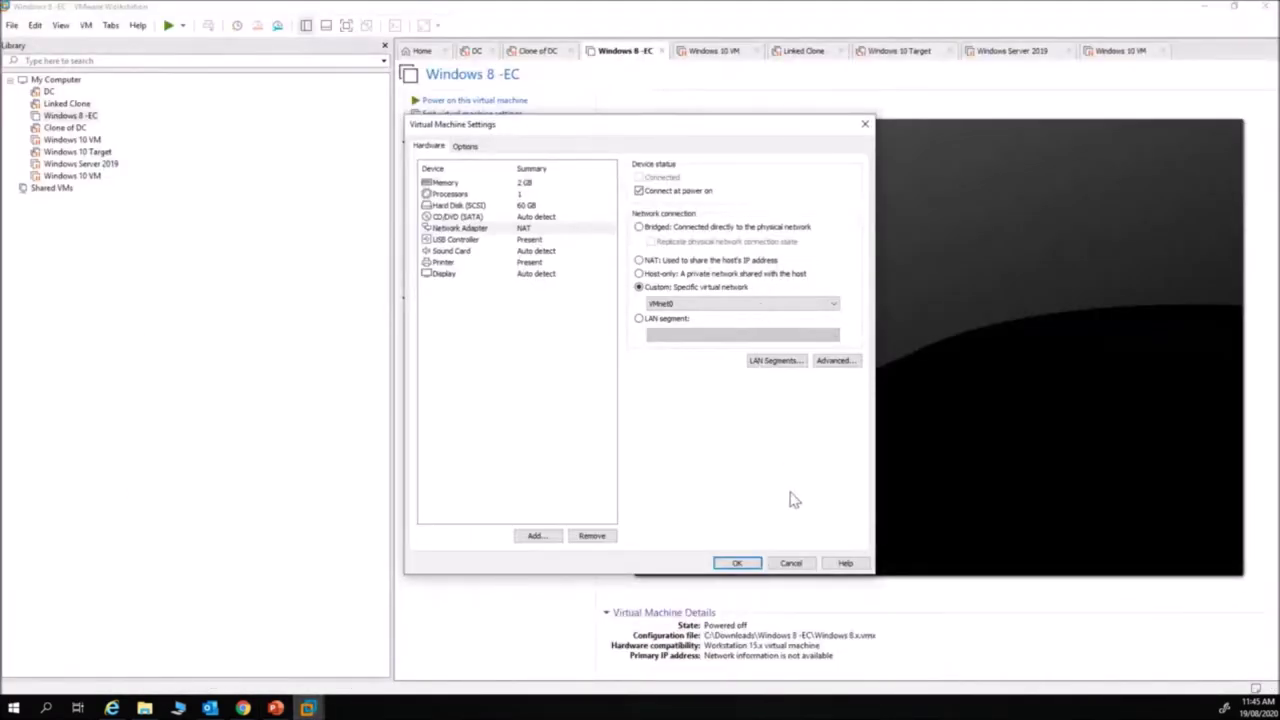
left_click(790, 563)
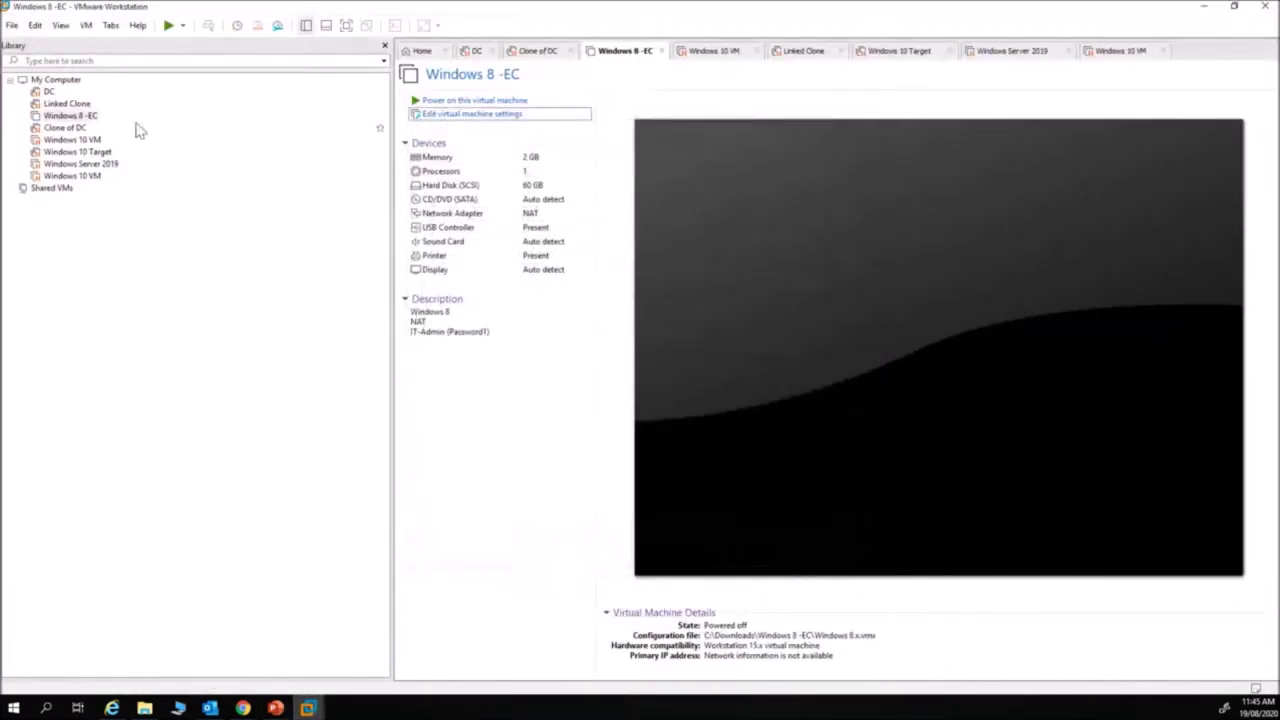
Open the Virtual Network Editor with administrator privileges and remove the VMnet19 network.
left_click(35, 25)
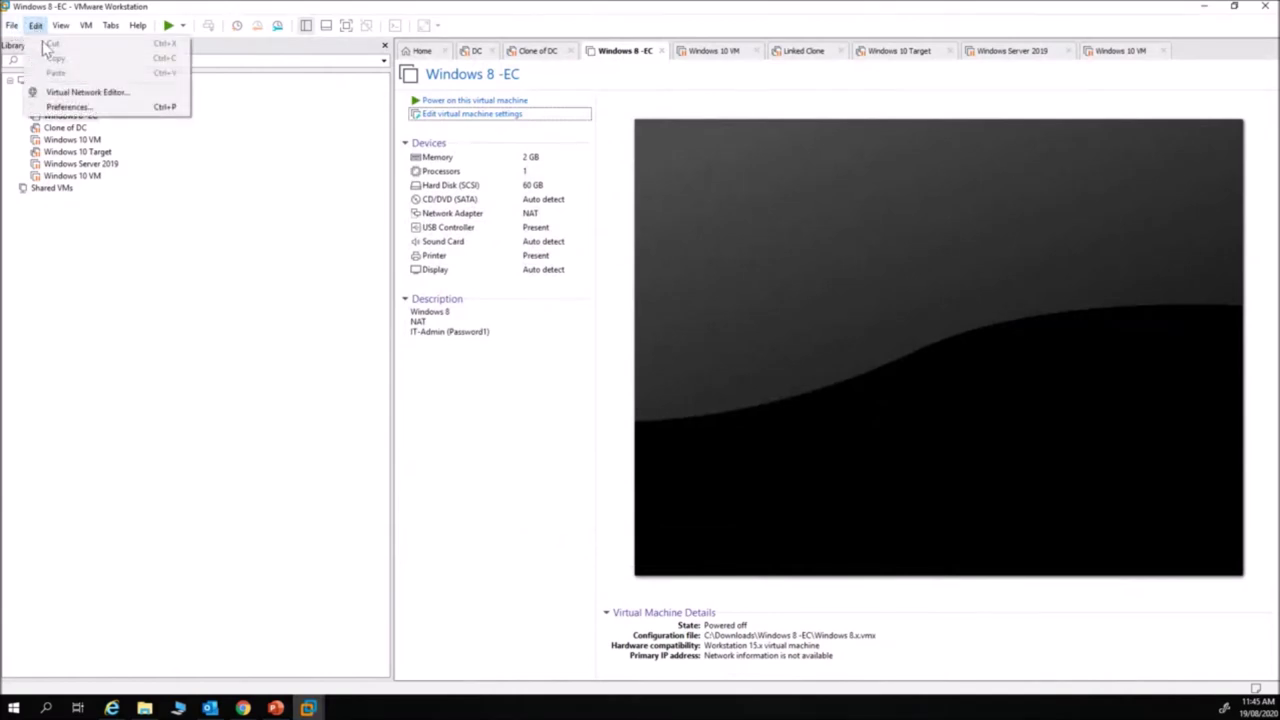
left_click(75, 93)
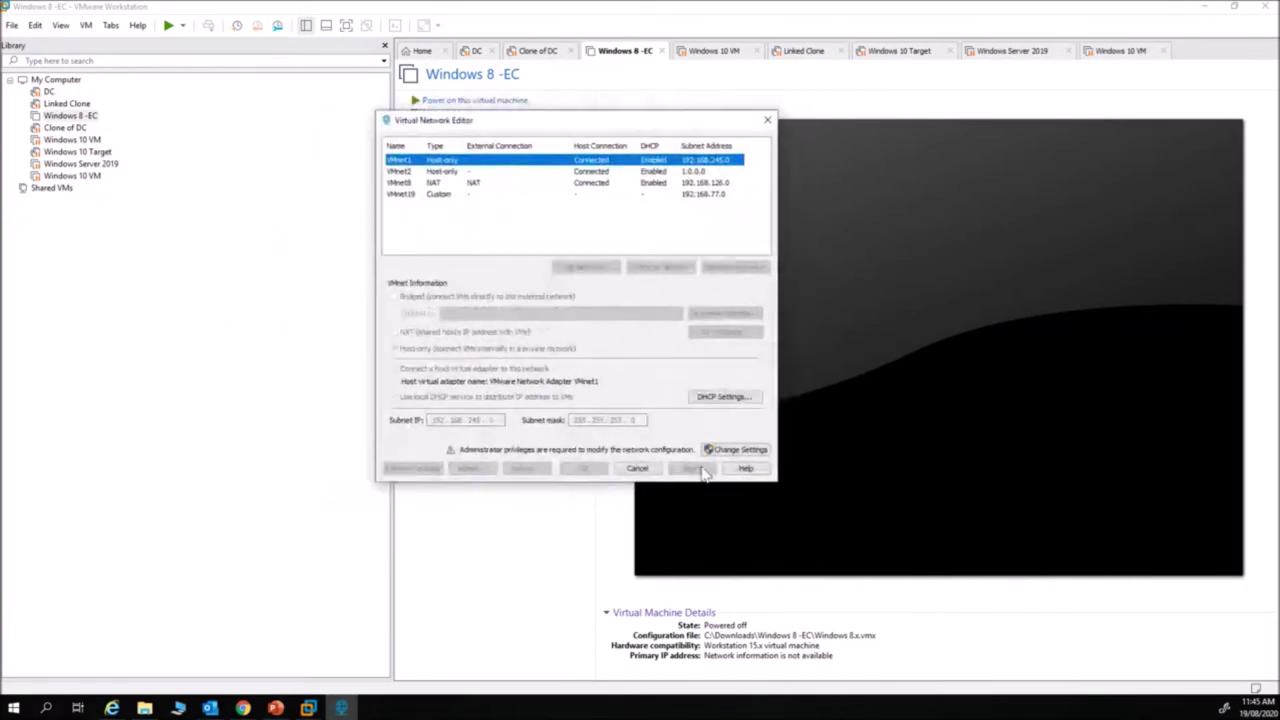
left_click(755, 452)
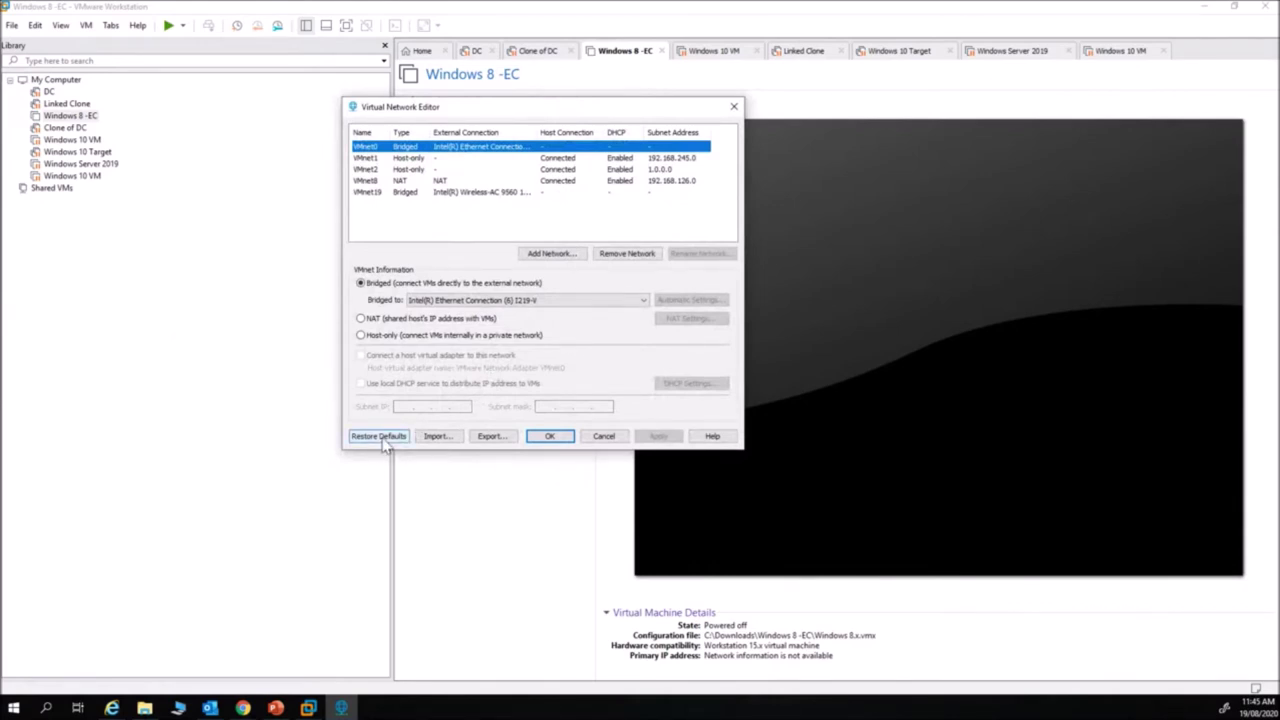
left_click(372, 193)
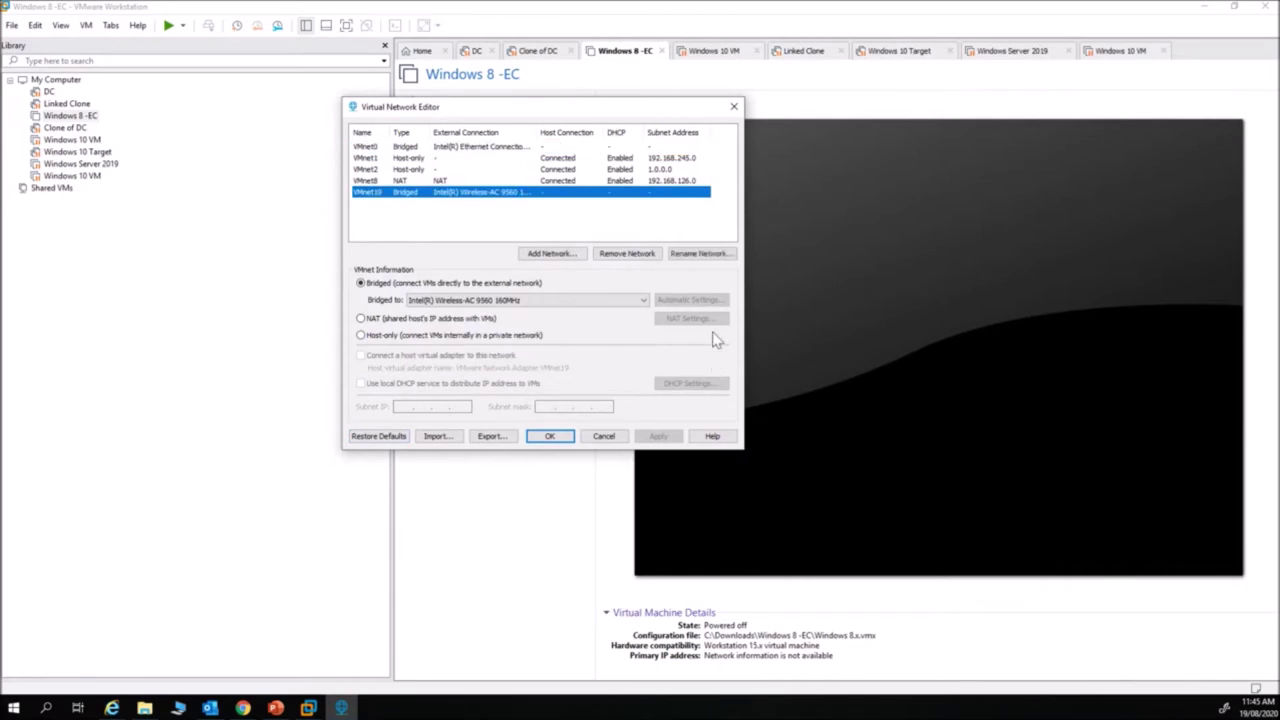
left_click(636, 257)
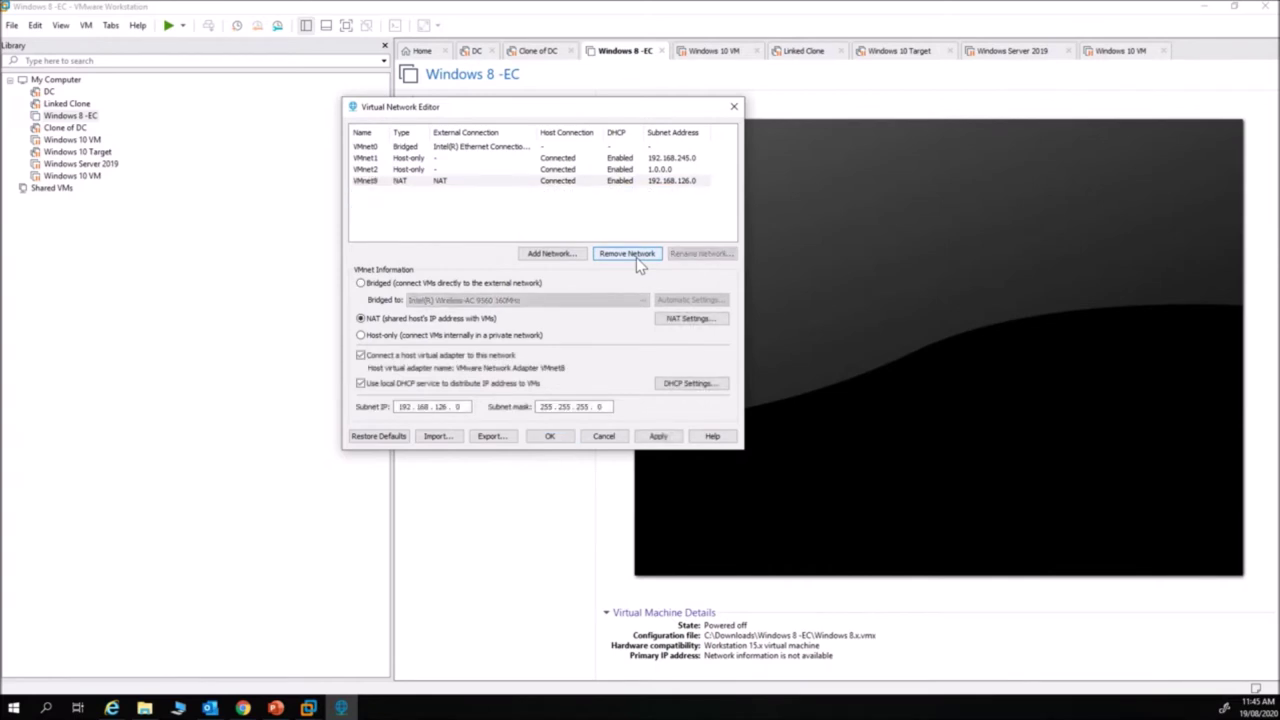
Set the bridged network VMnet0 to bridge to Automatic and save the network configuration.
left_click(405, 148)
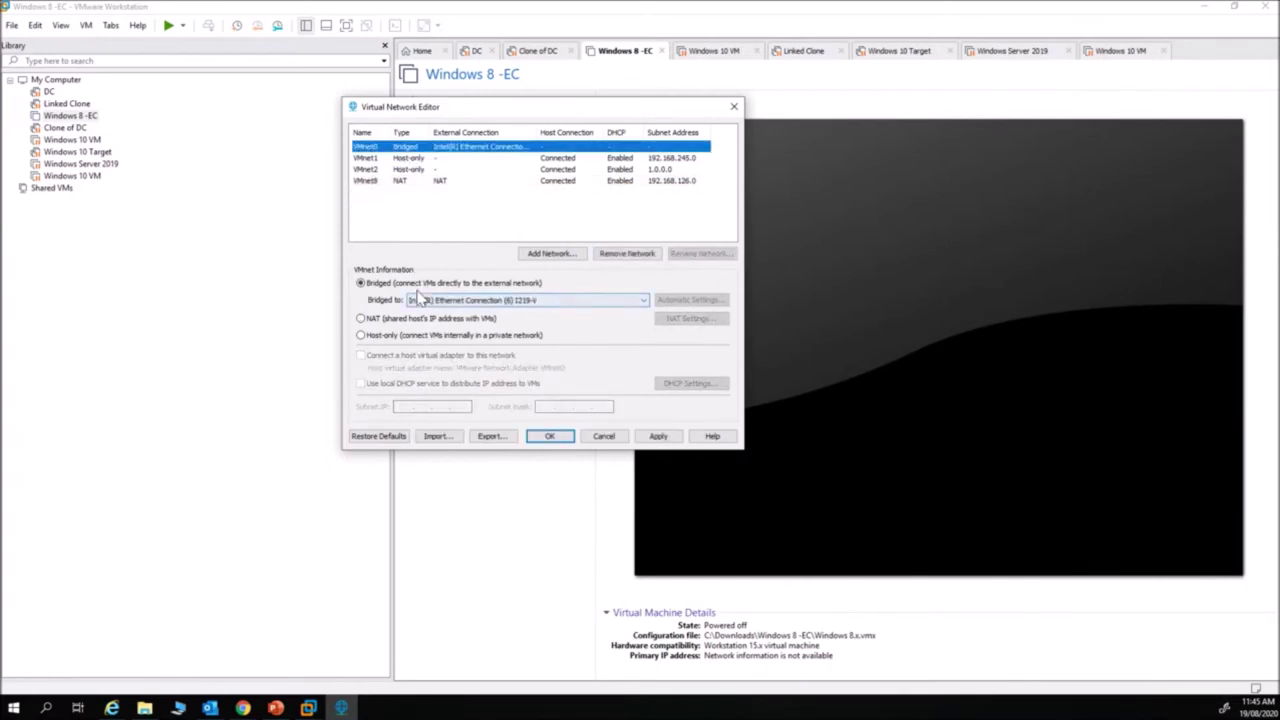
left_click(470, 300)
left_click(482, 313)
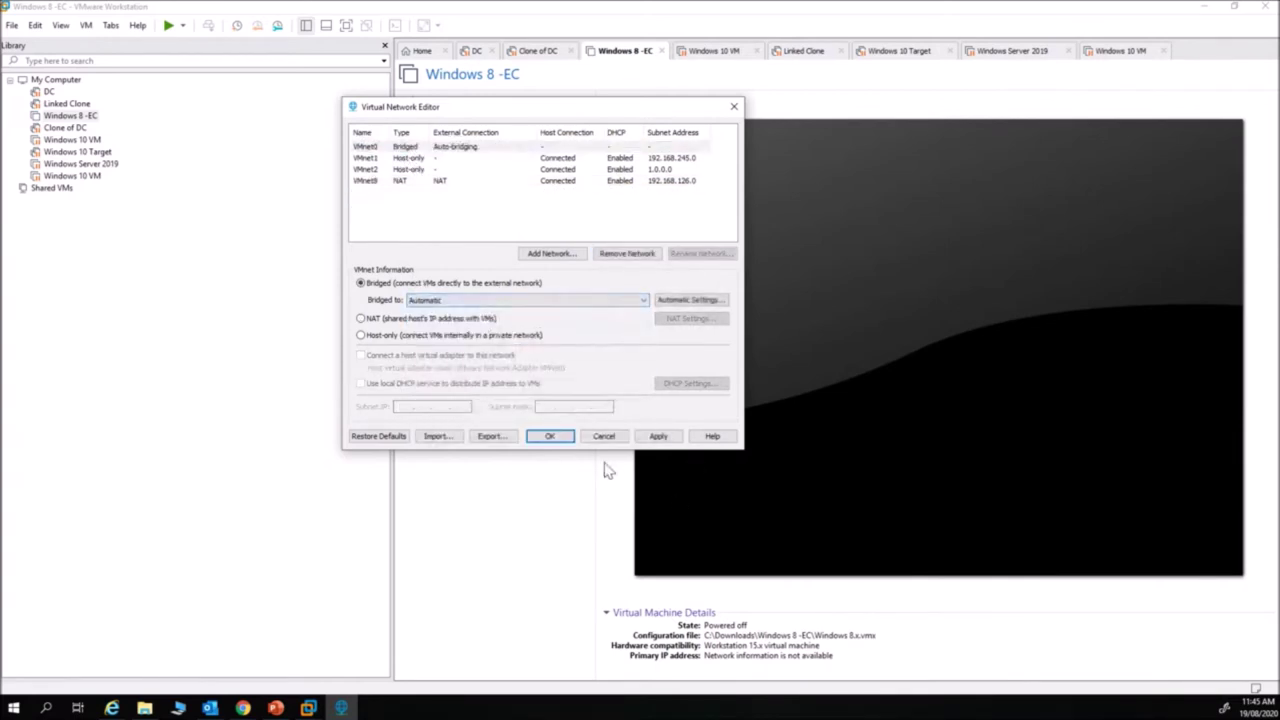
left_click(549, 437)
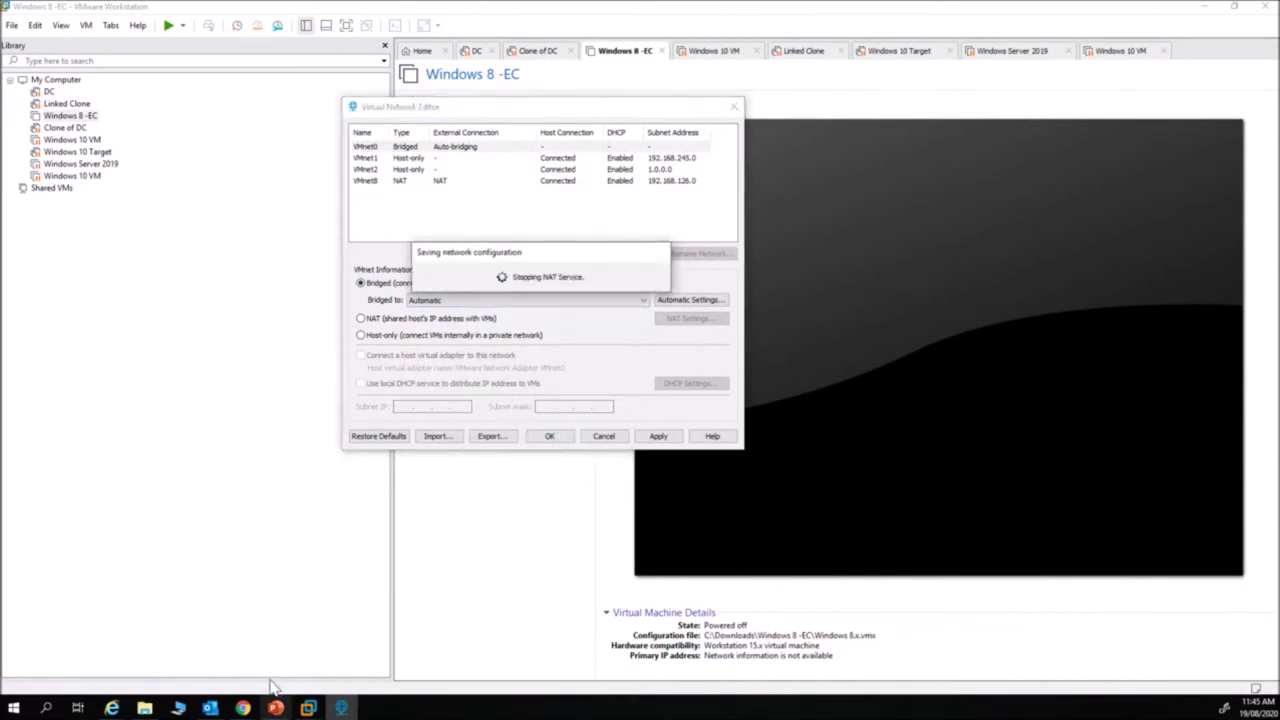
Switch to the Module 4 presentation in PowerPoint, start its slide show and advance to the Module Overview slide.
left_click(289, 710)
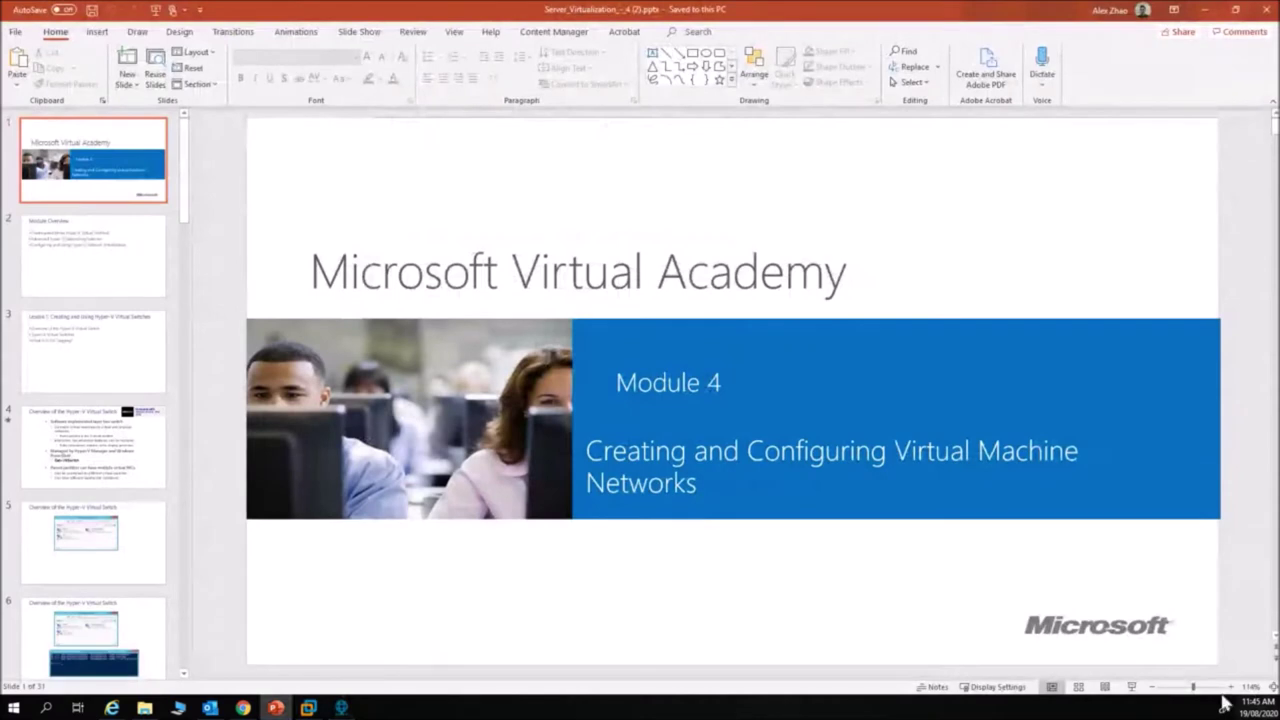
left_click(1132, 687)
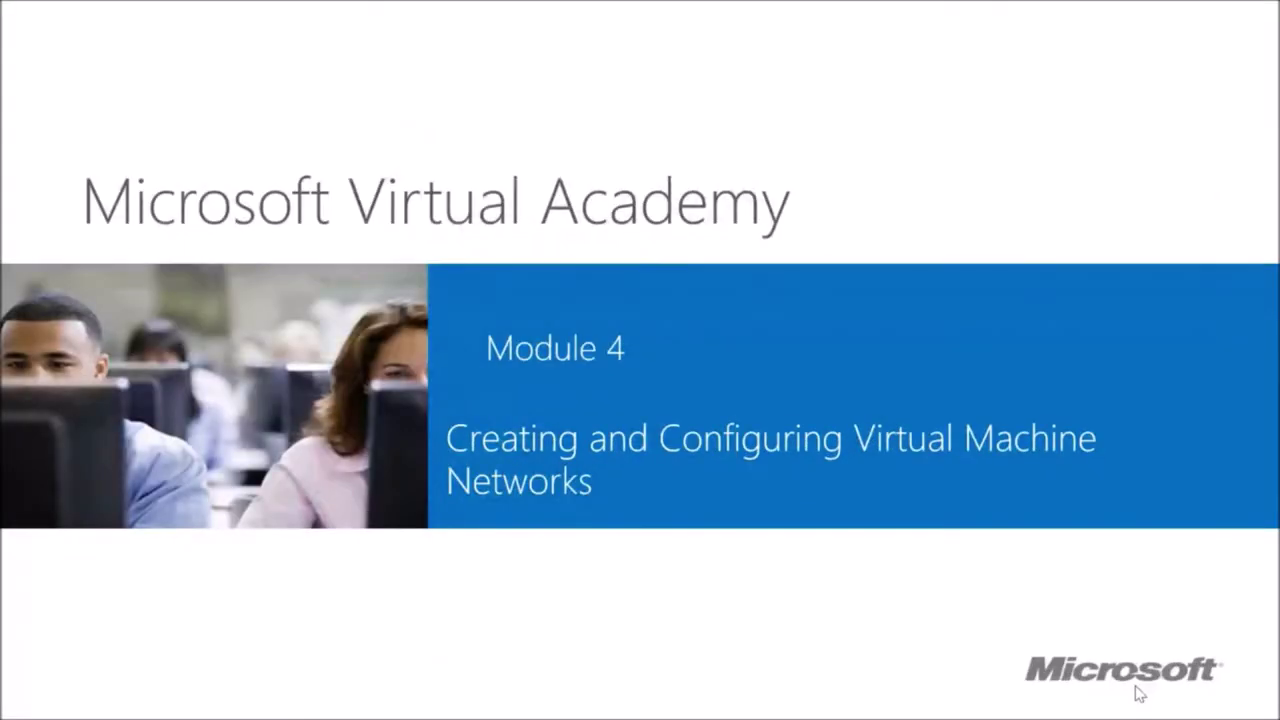
left_click(830, 604)
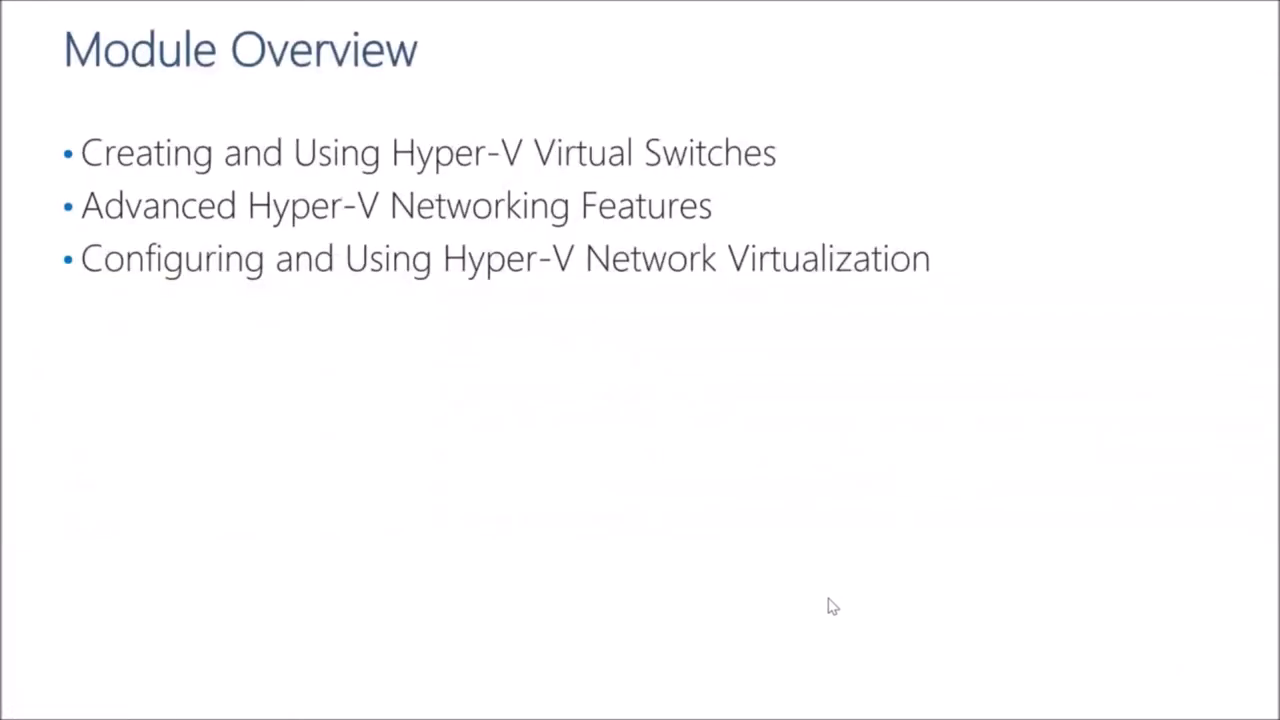